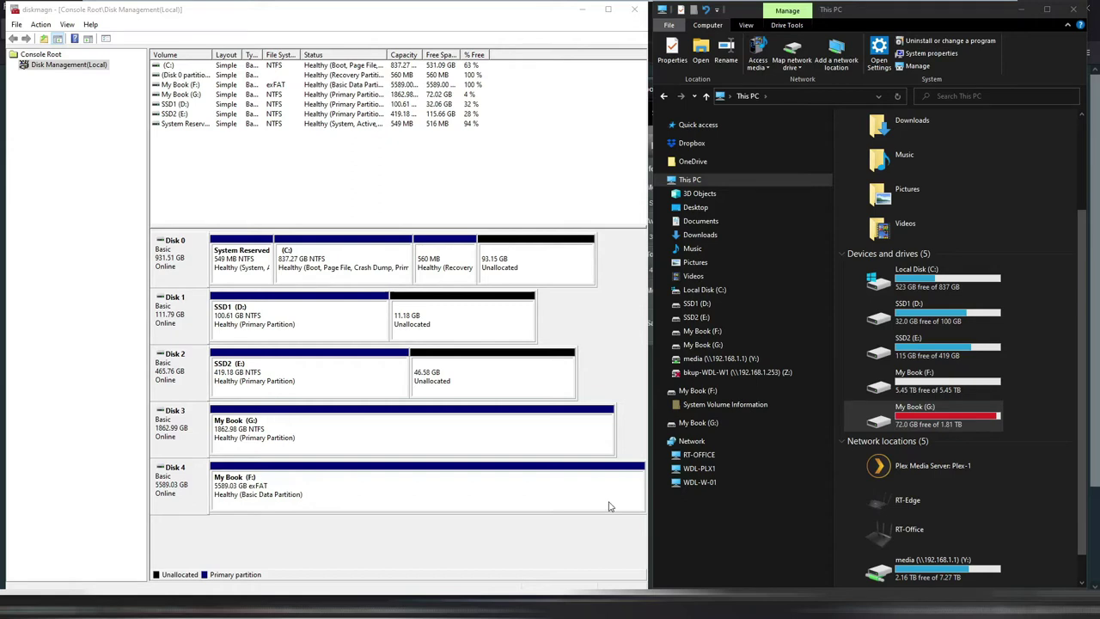
Examine the contents of the My Book (F:) drive, including its System Volume Information folder and the Western Digital installer files.
scroll(945, 354, down, 1)
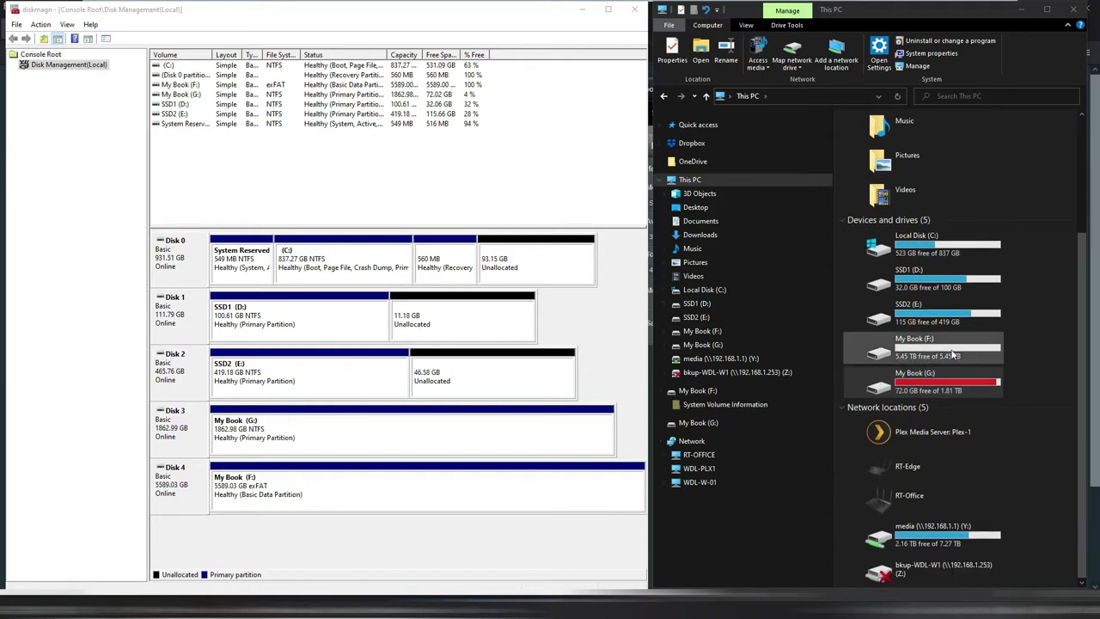
double_click(952, 352)
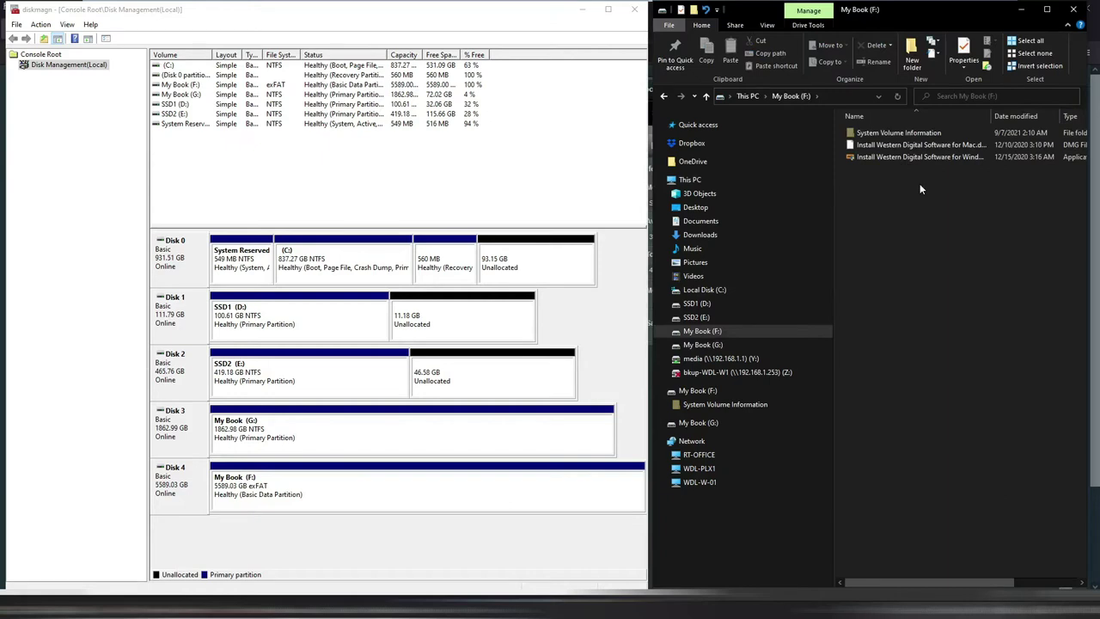
click(962, 159)
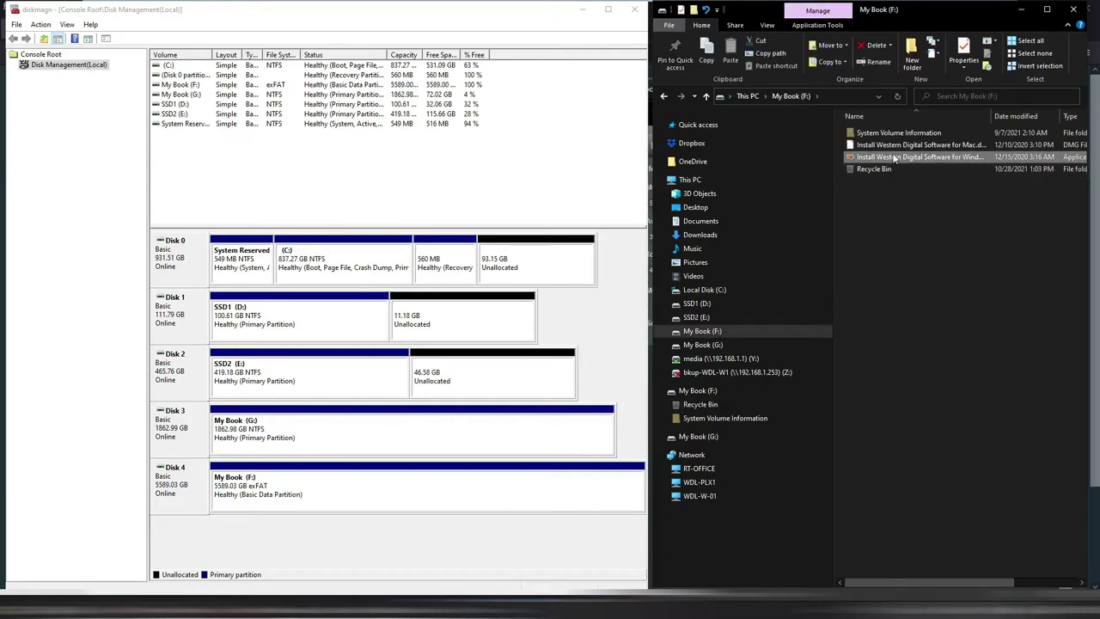
click(977, 144)
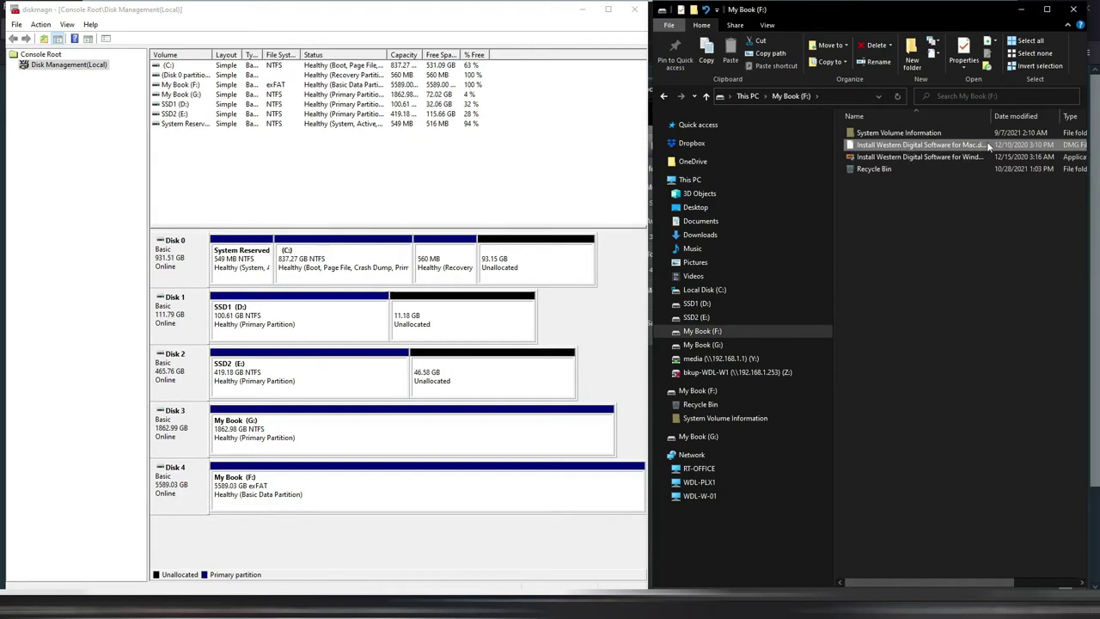
click(878, 136)
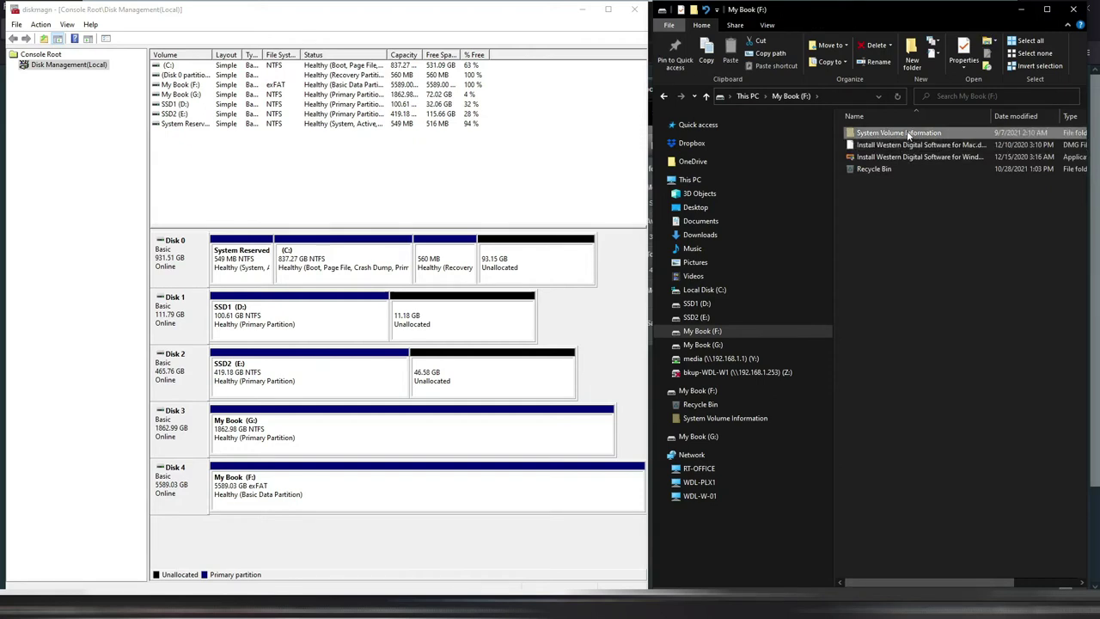
double_click(907, 134)
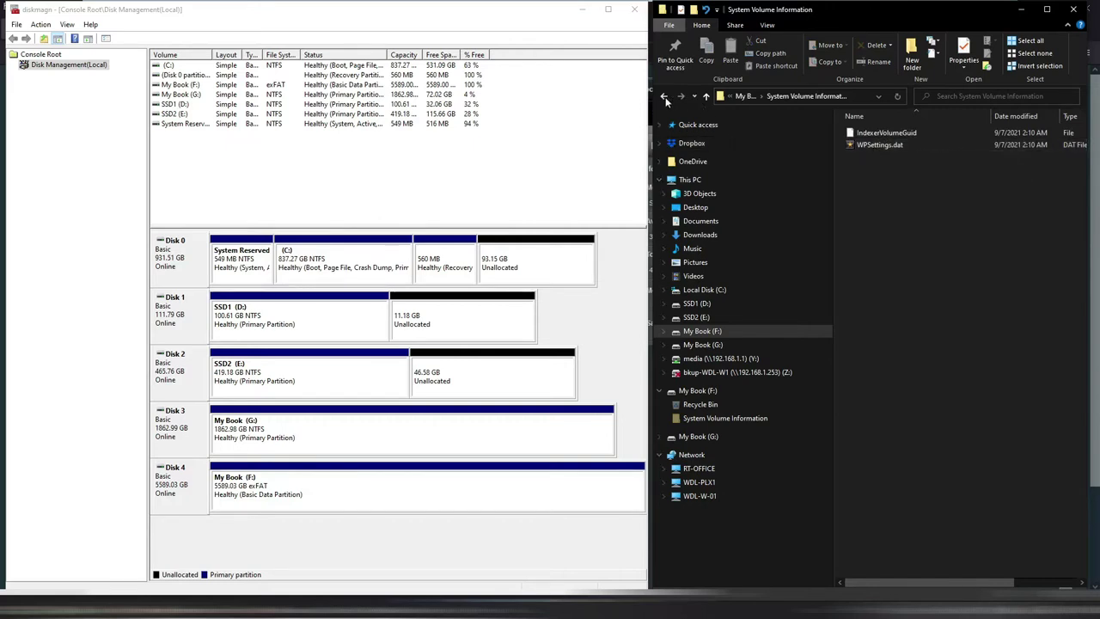
click(706, 96)
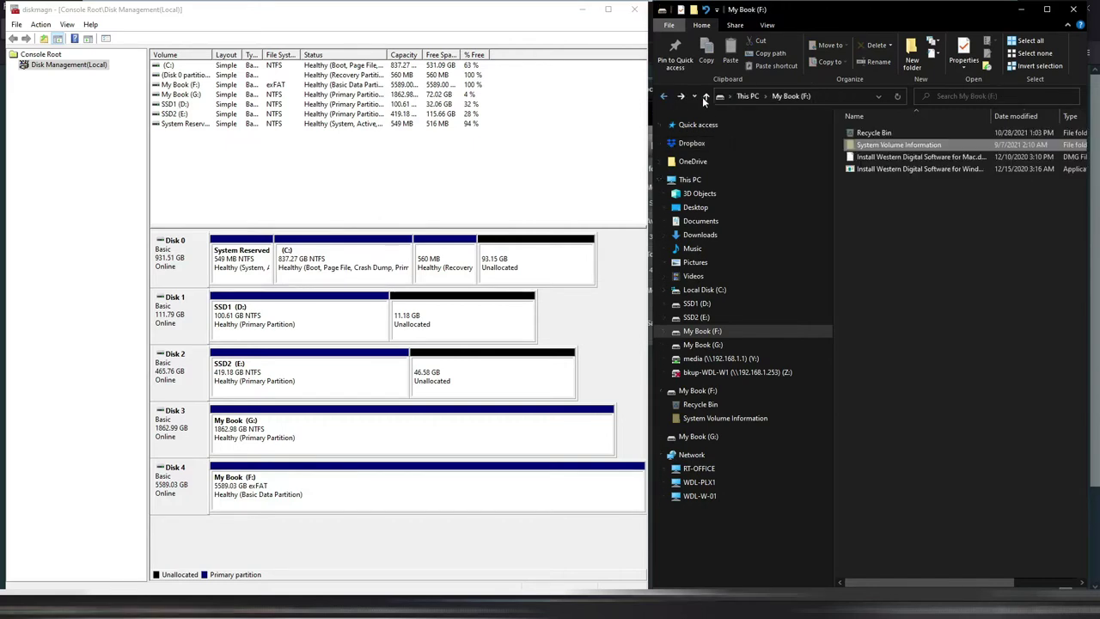
click(899, 170)
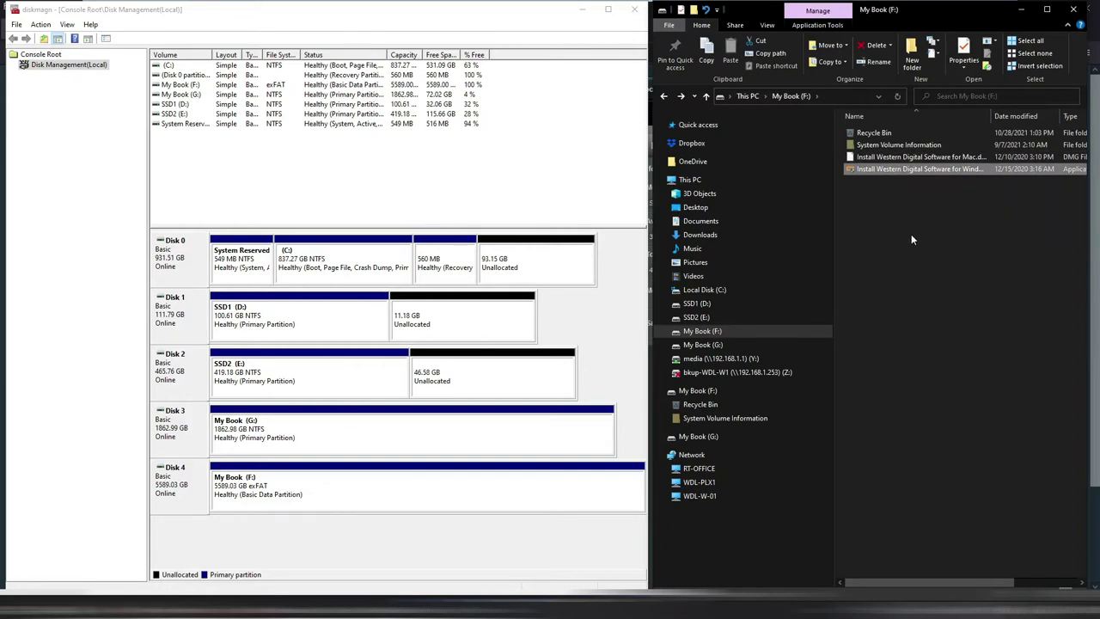
click(664, 96)
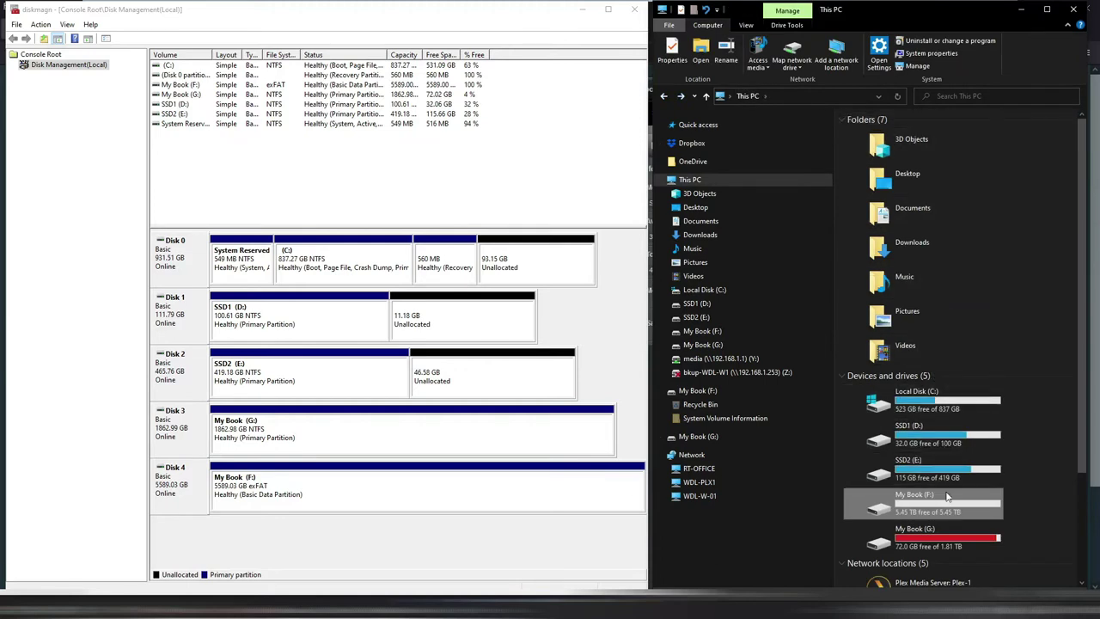
double_click(961, 514)
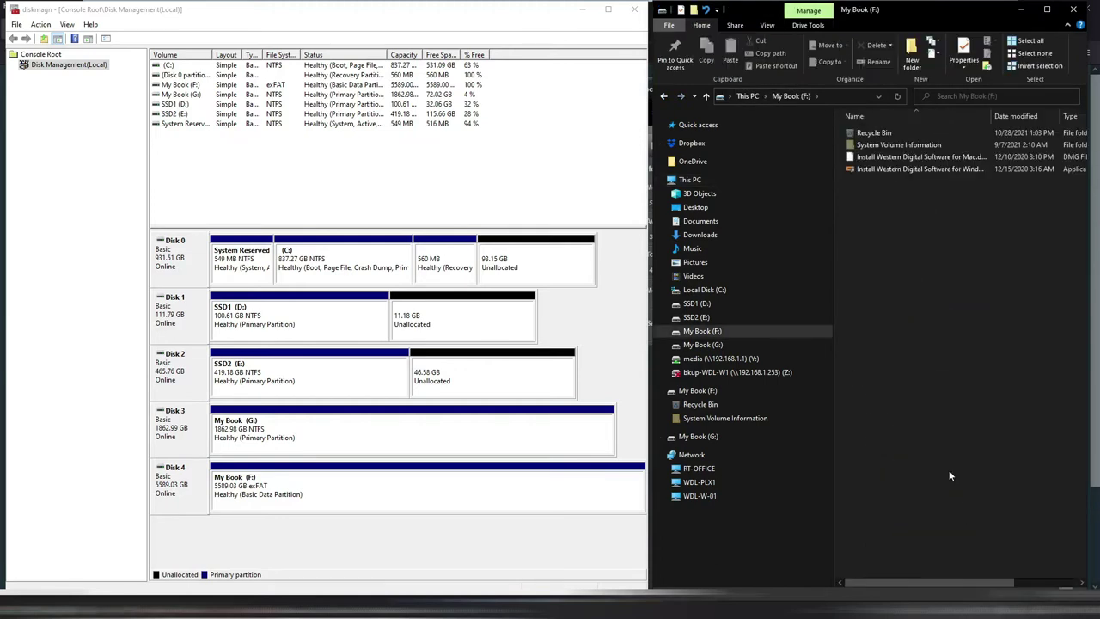
mouse_move(928, 170)
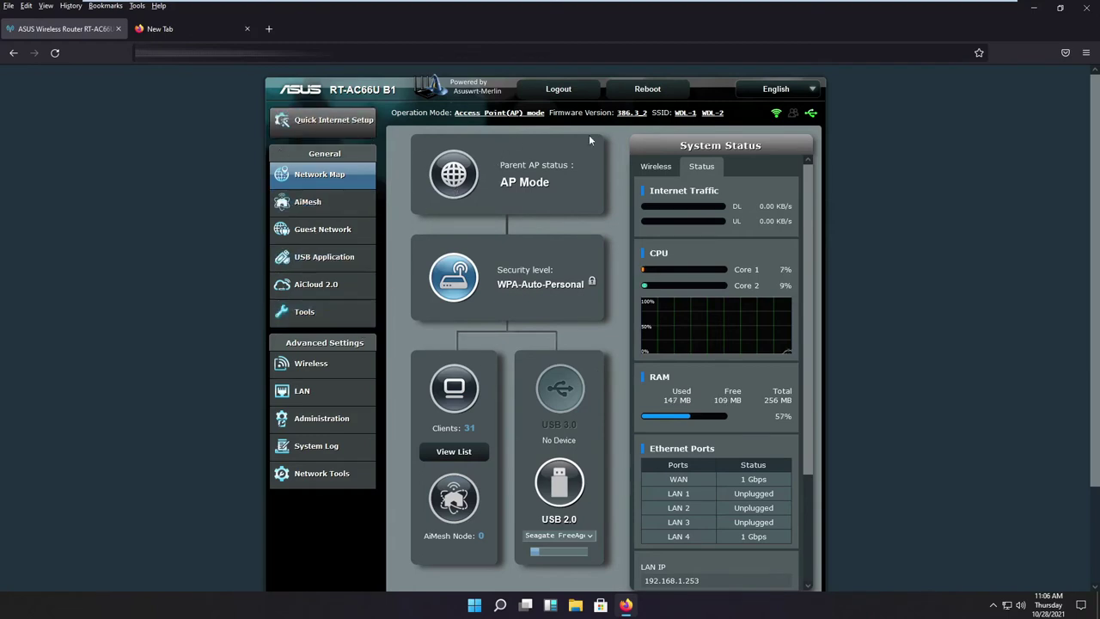
In the ASUS RT-AC66U B1 web interface, reboot the router and sign back in with the account password.
click(648, 90)
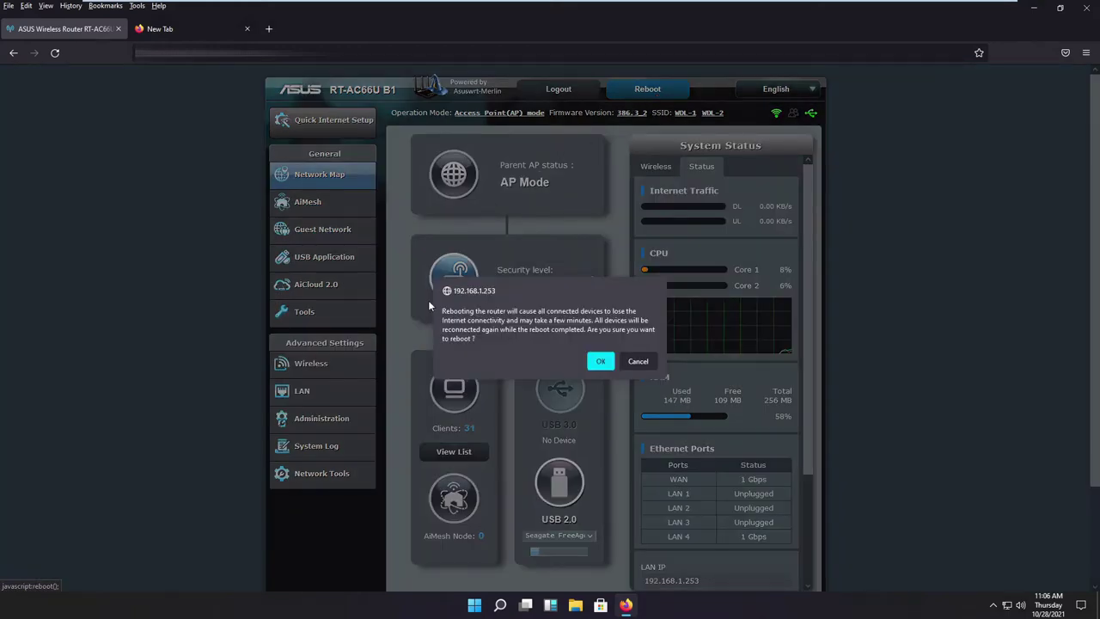
click(602, 362)
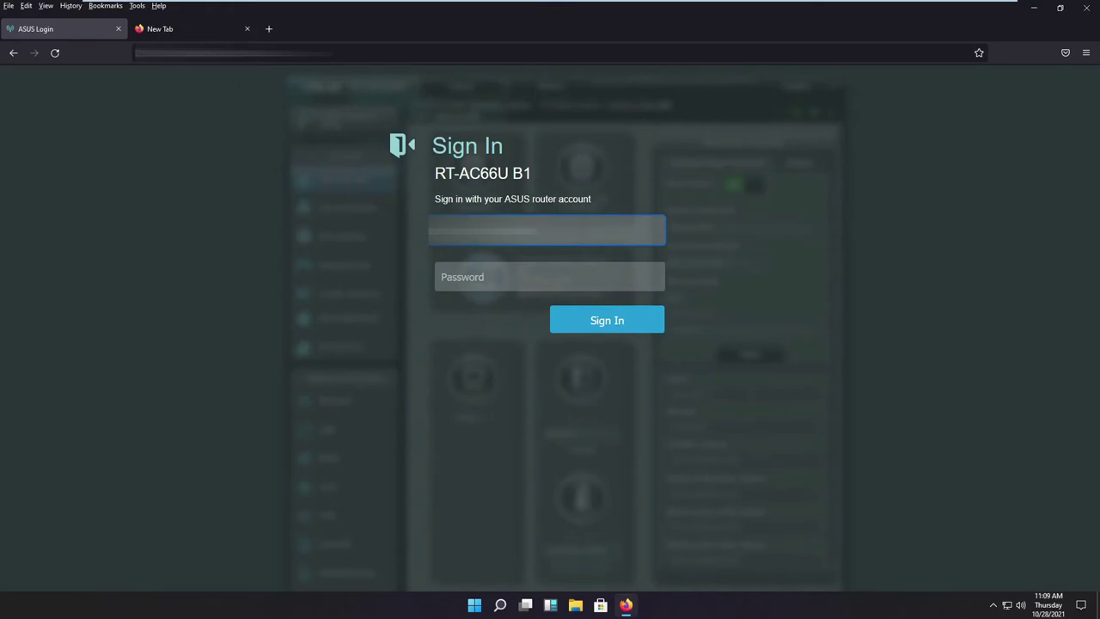
click(549, 277)
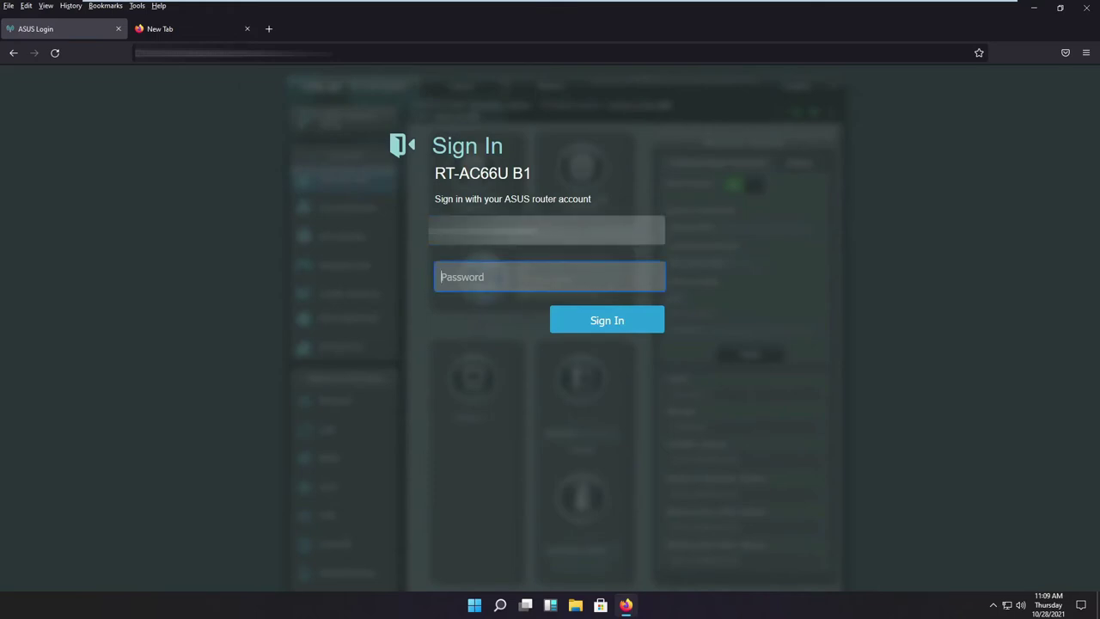
text(********)
key(Return)
Format the WD My Book 25ED disk on the USB 3.0 port as NTFS with the disk label Data10.
click(553, 392)
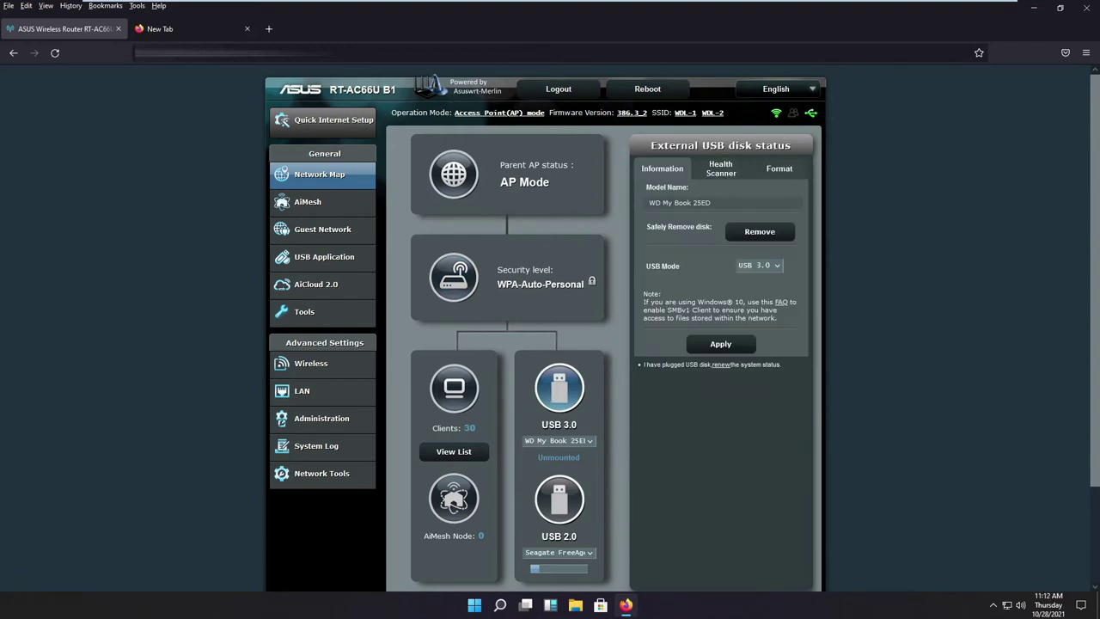
click(729, 175)
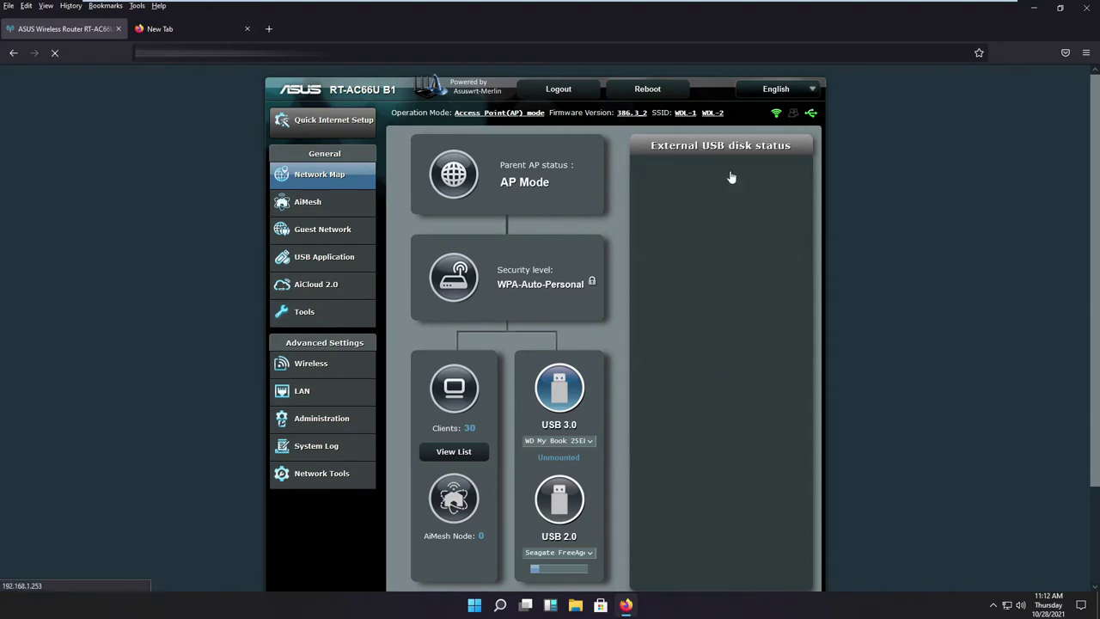
click(785, 177)
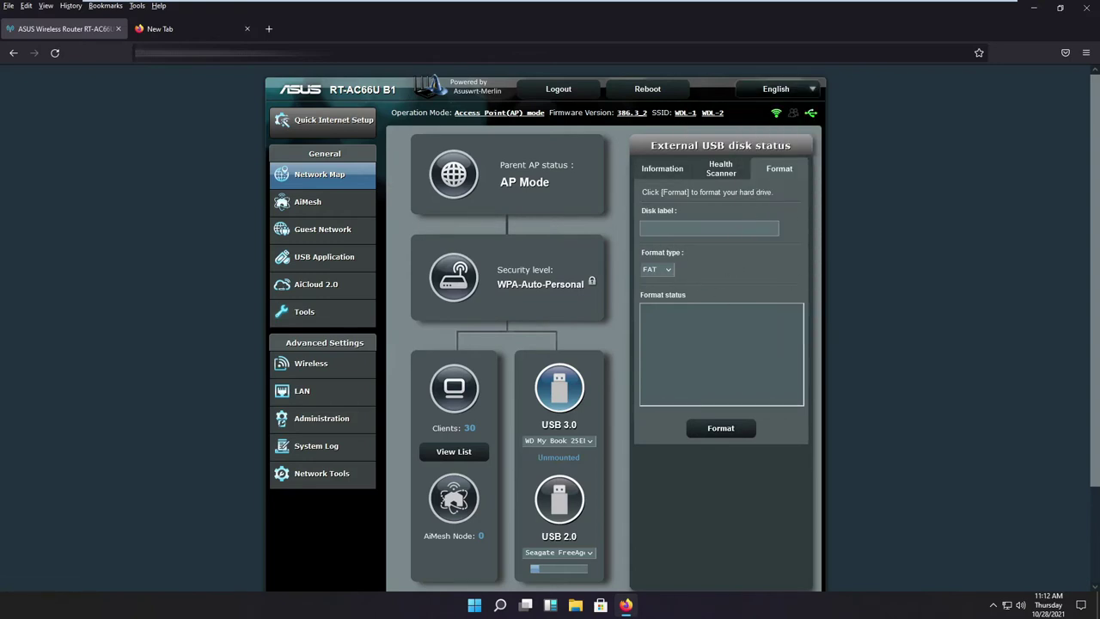
click(709, 227)
text(10)
click(664, 270)
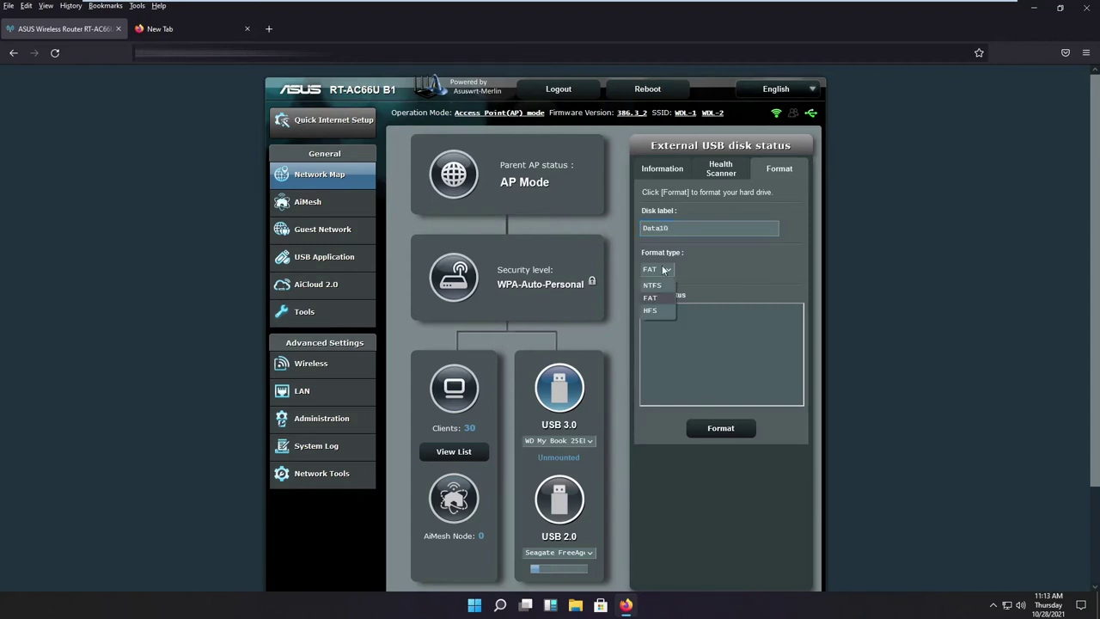
click(655, 285)
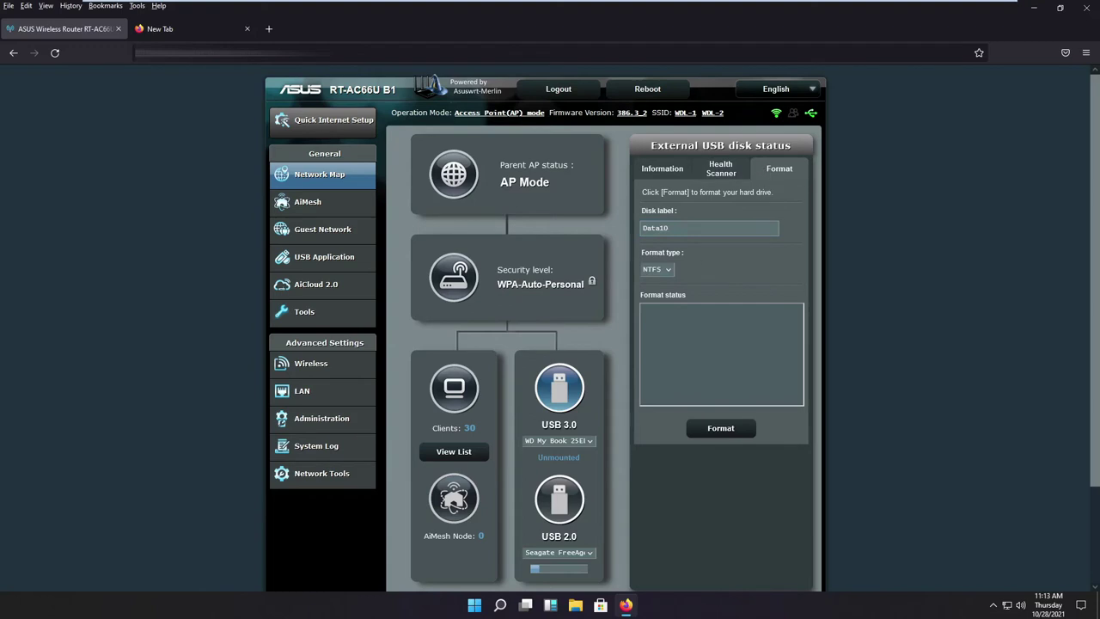
click(720, 430)
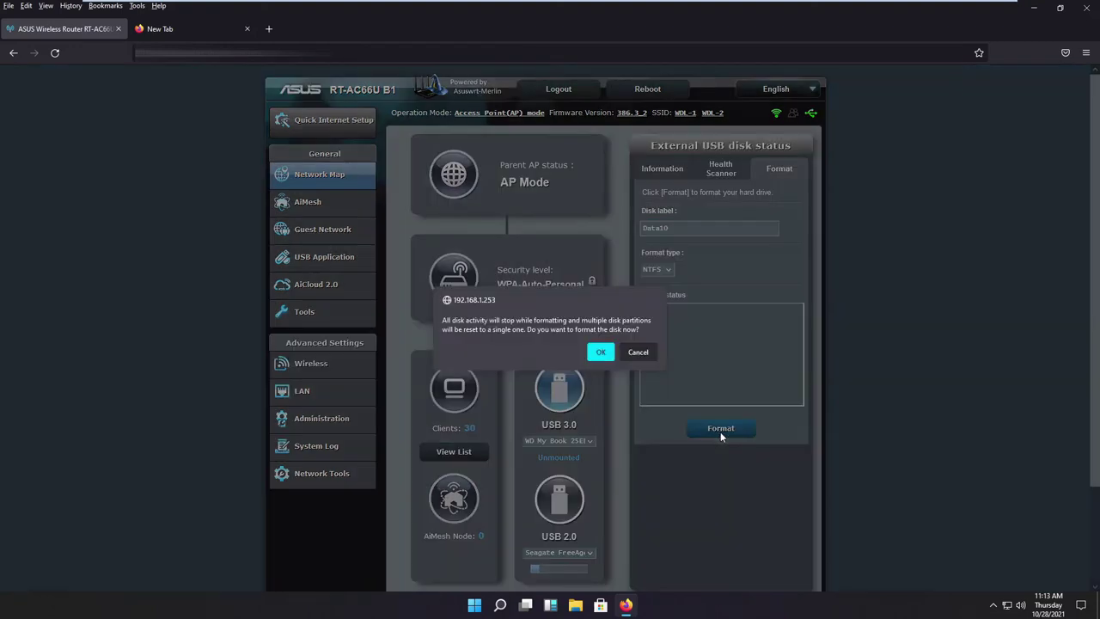
click(599, 352)
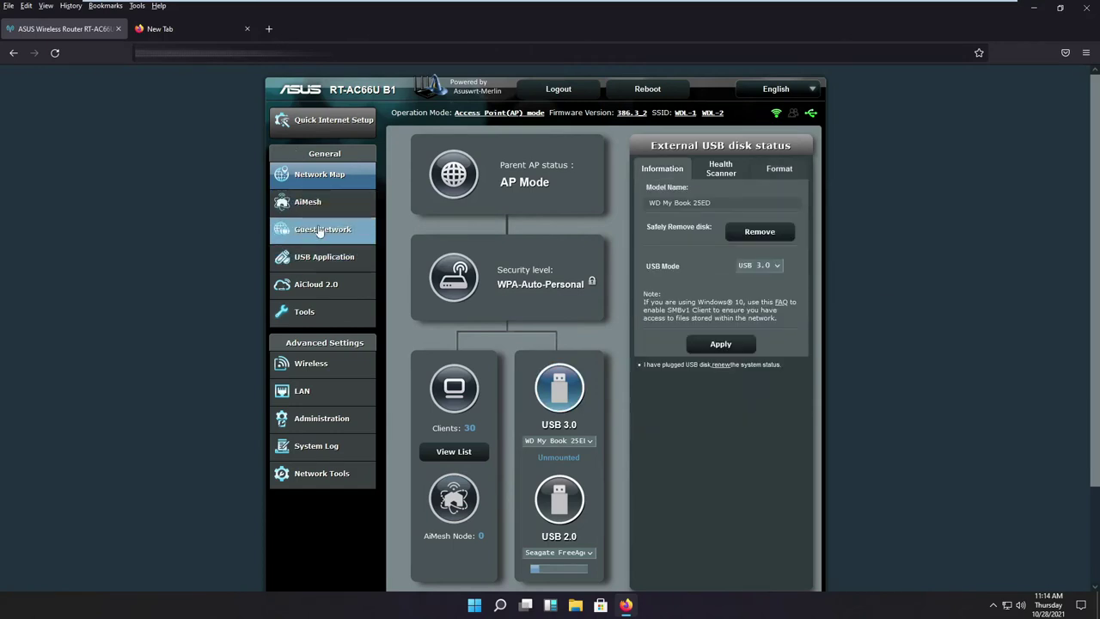
Open the Network Place (Samba) Share / Cloud Disk settings and show the list of shared disks.
click(319, 263)
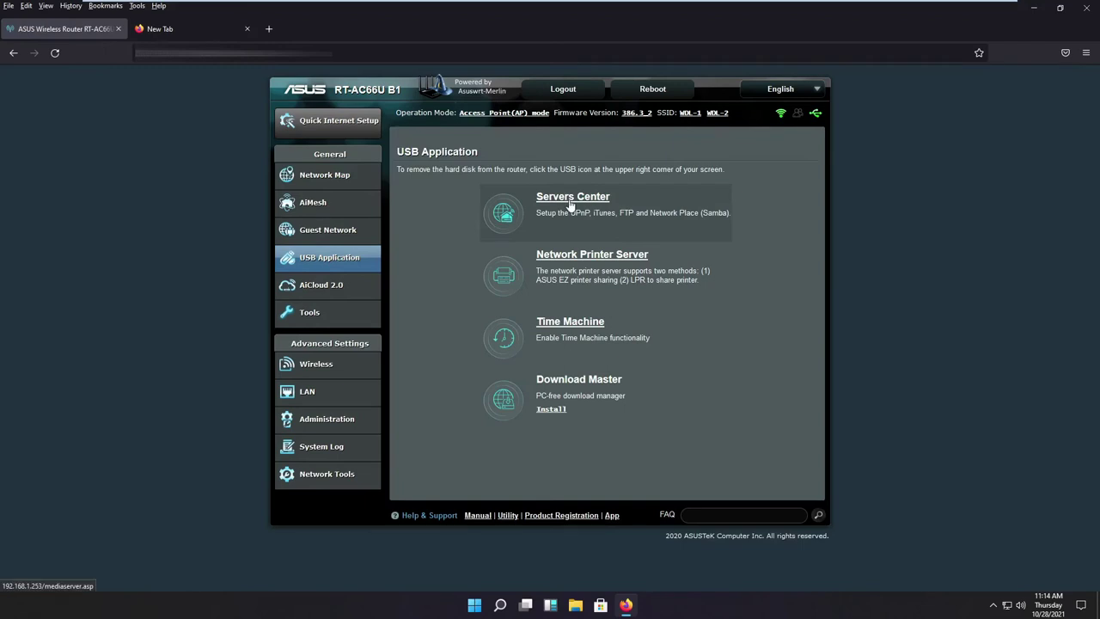
click(569, 207)
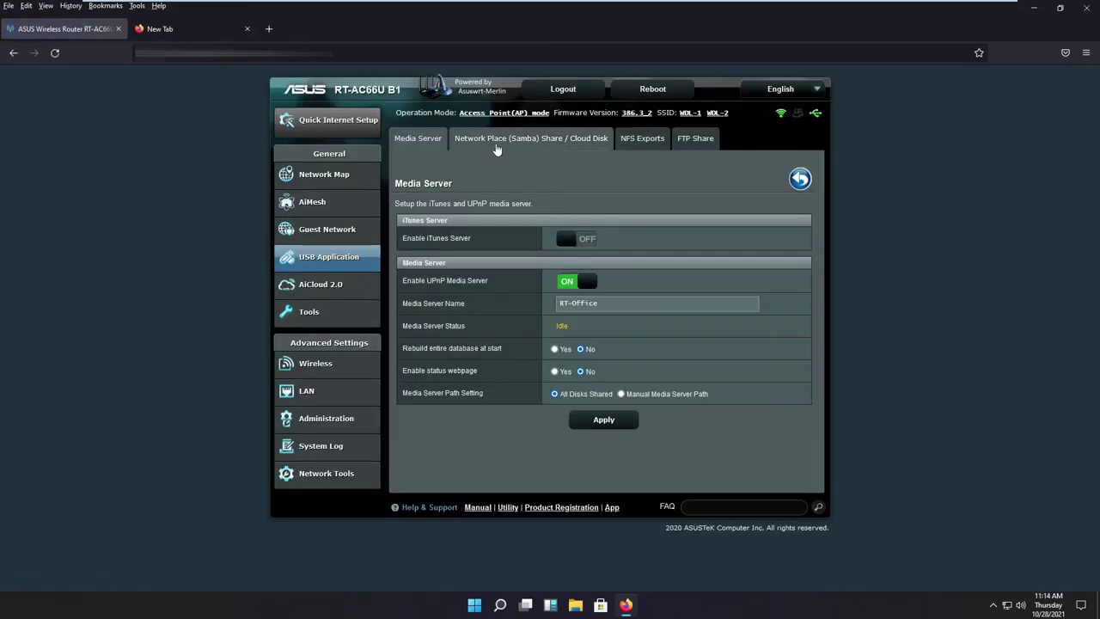
click(497, 148)
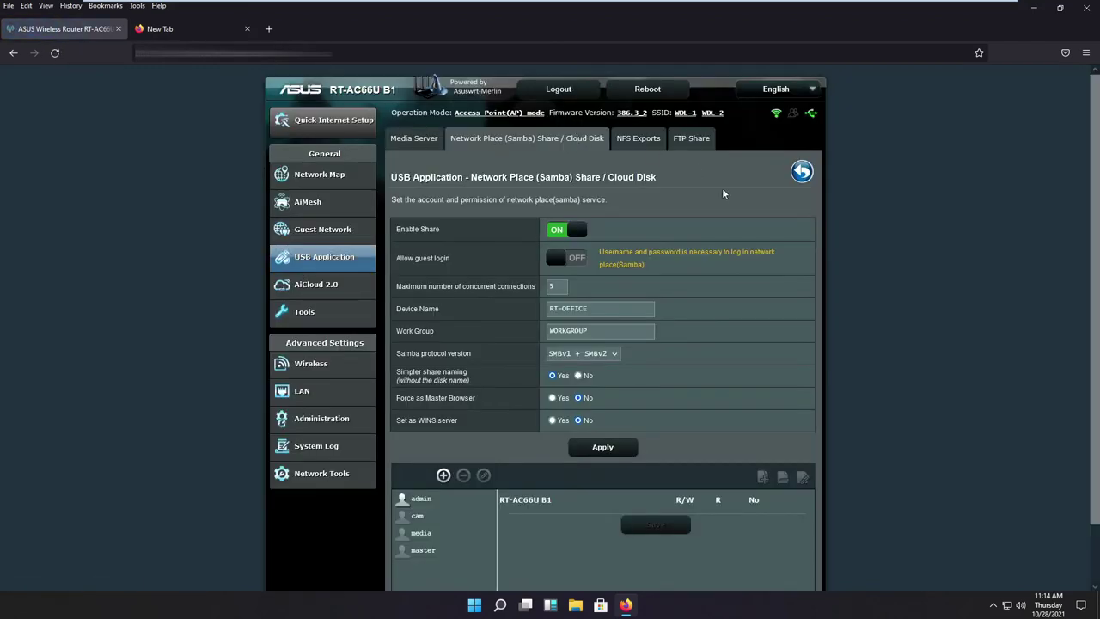
scroll(509, 444, down, 2)
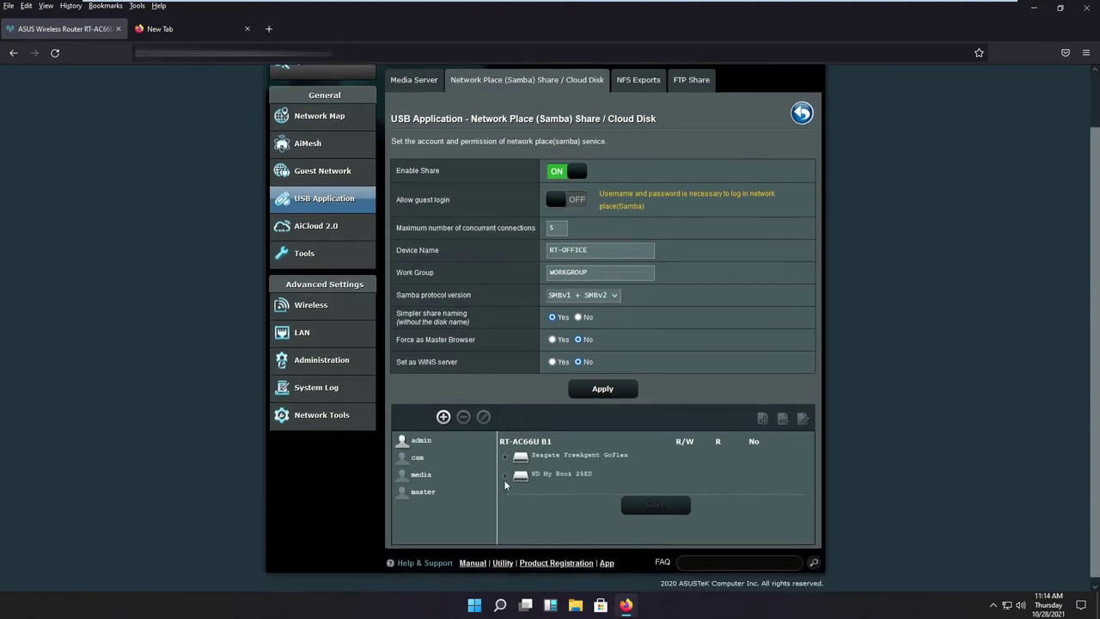
Add a new folder named share10 to the Data10 volume of the WD My Book 25ED disk.
click(505, 475)
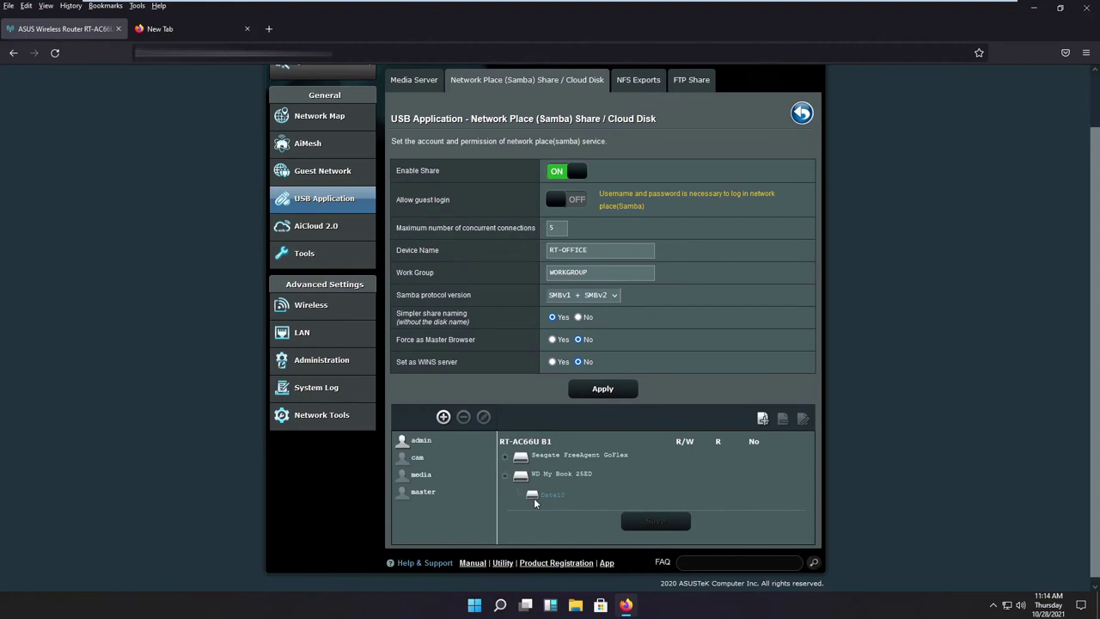
scroll(535, 503, down, 1)
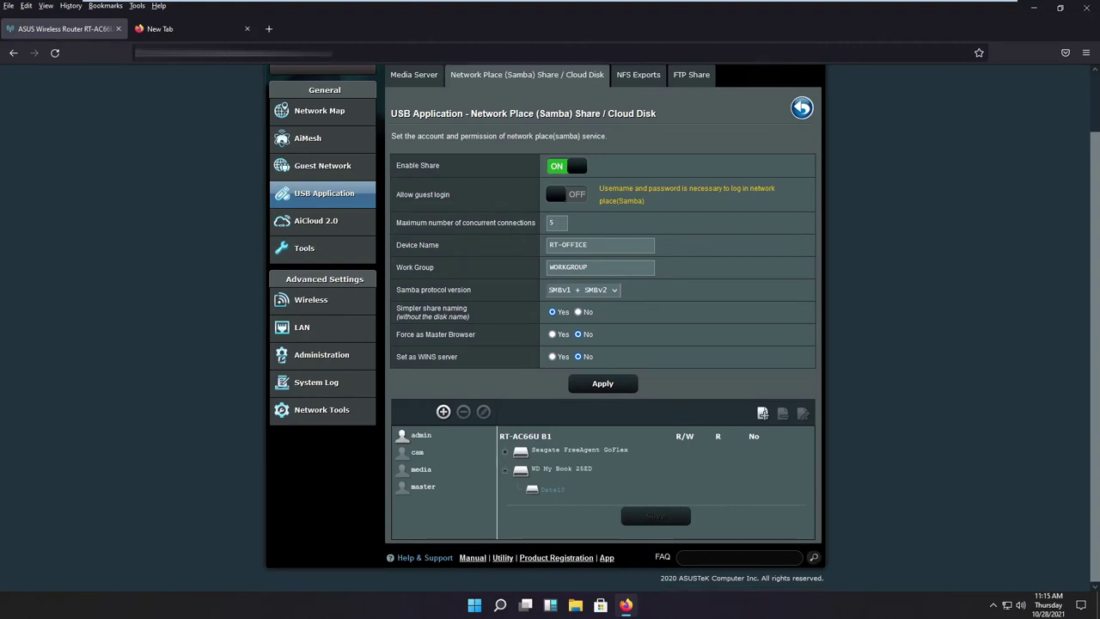
click(762, 415)
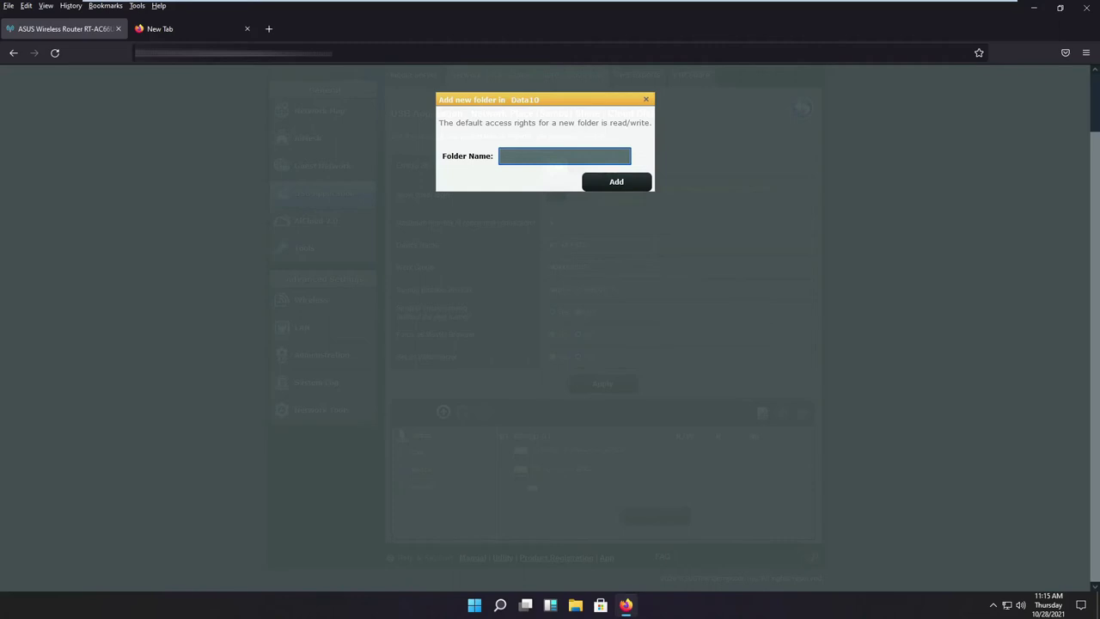
text(share10)
click(625, 185)
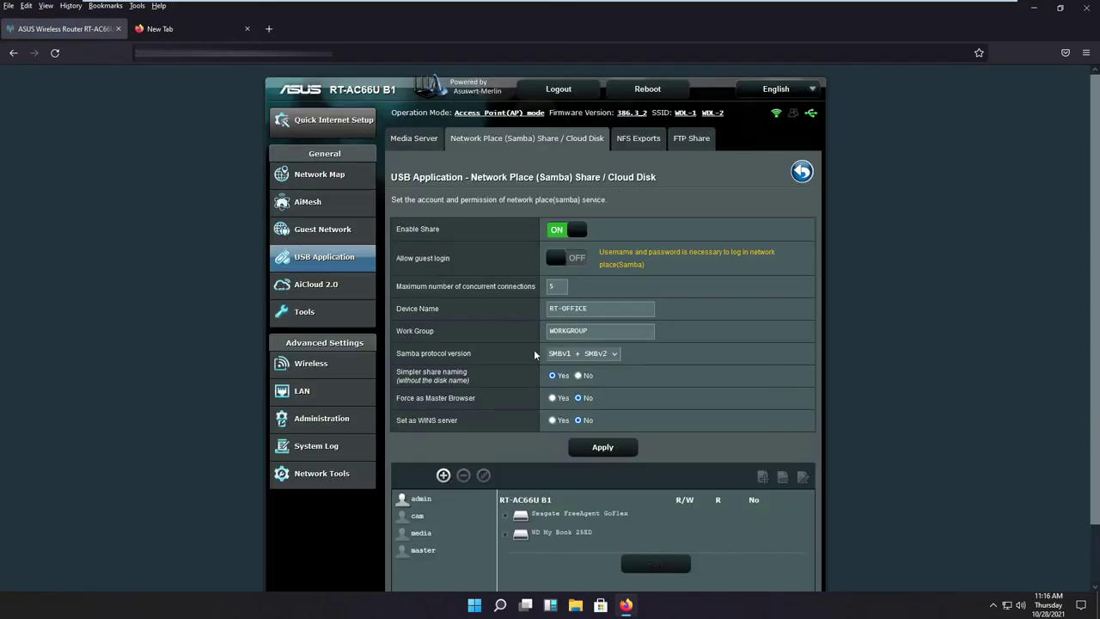
Save read/write permission on the share10 folder of Data10 for the master account.
scroll(534, 349, down, 2)
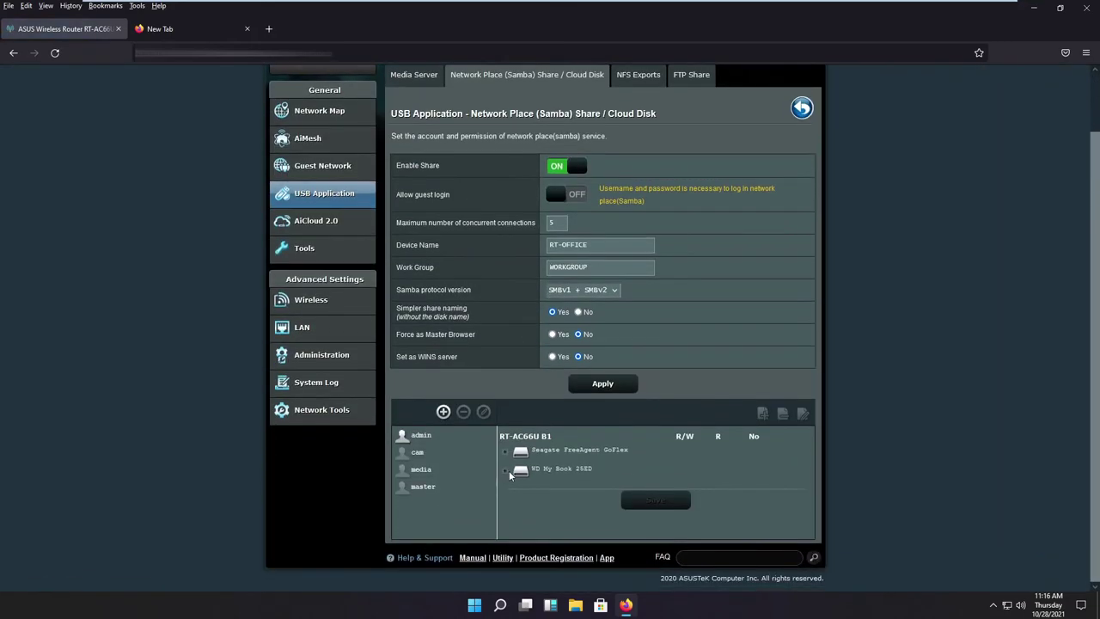
click(506, 470)
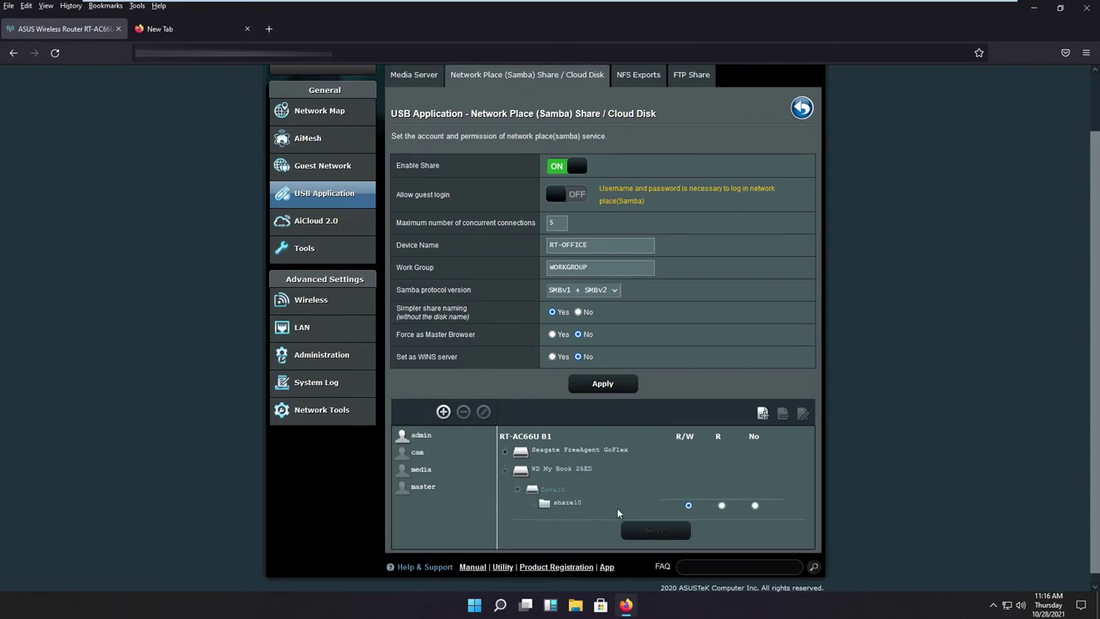
click(554, 490)
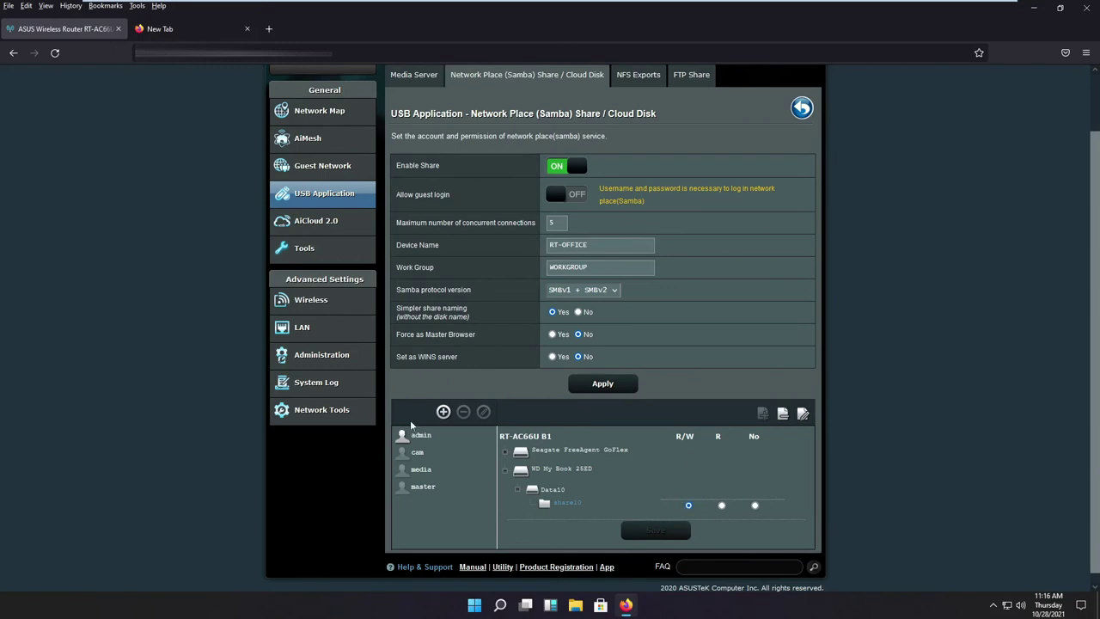
click(458, 491)
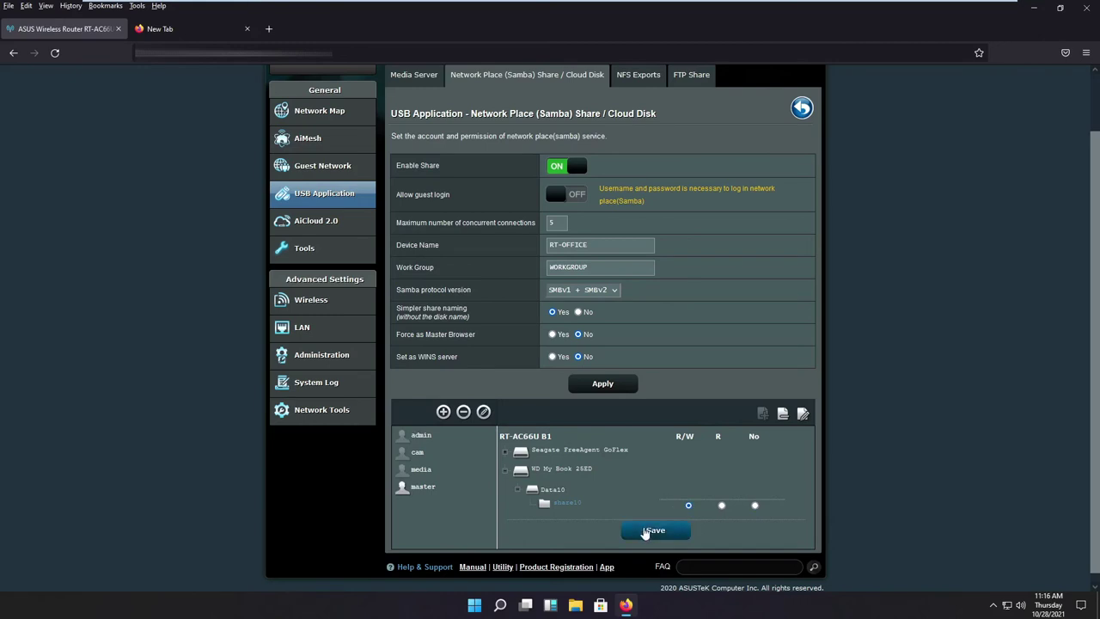
click(655, 530)
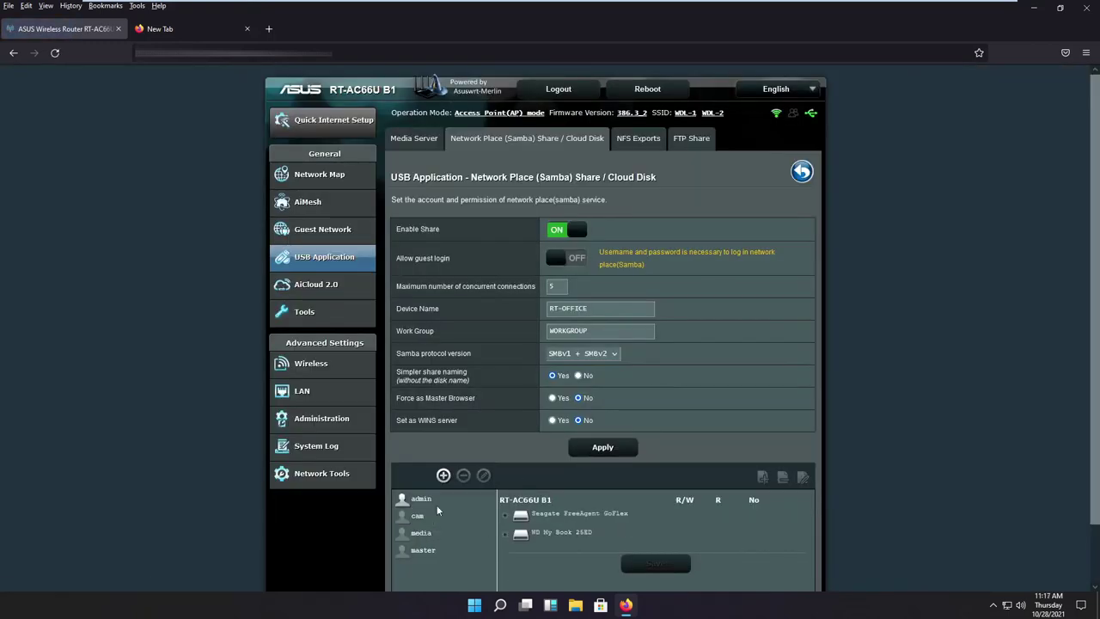
Switch to File Explorer and map the network folder \\192.168.1.253\share10 to drive X:.
key(super+e)
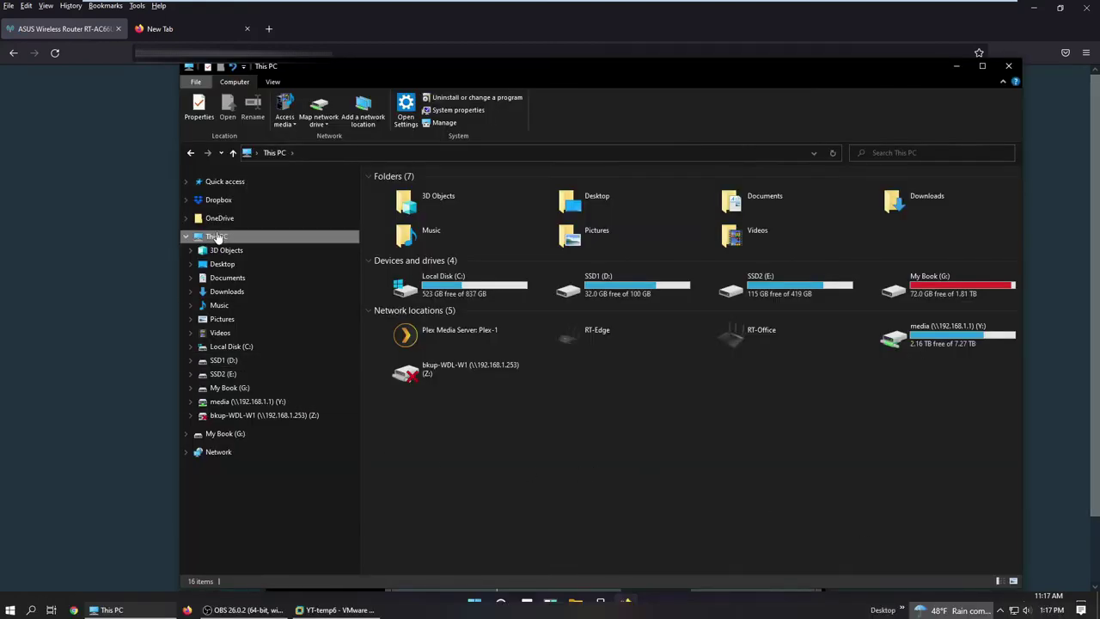
click(318, 118)
click(344, 135)
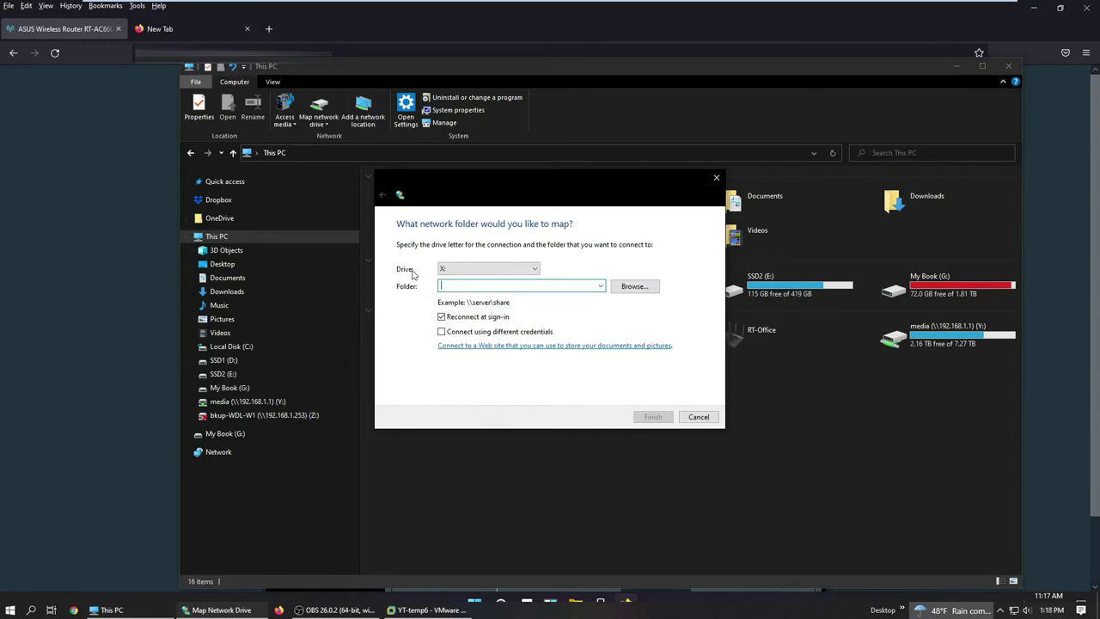
click(496, 269)
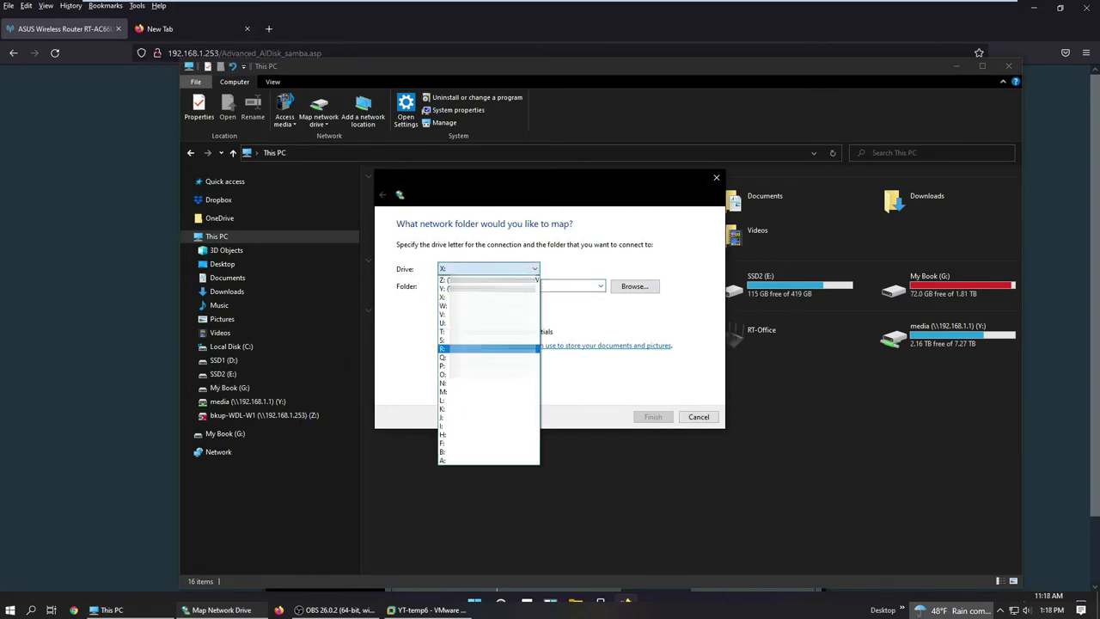
click(454, 269)
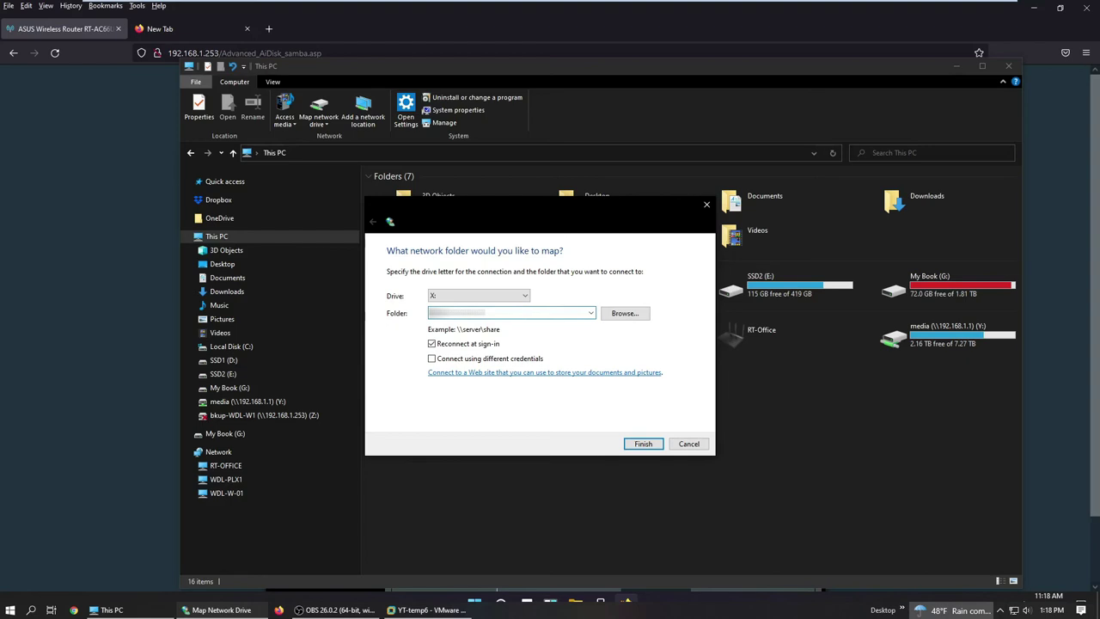
text(are10)
click(641, 448)
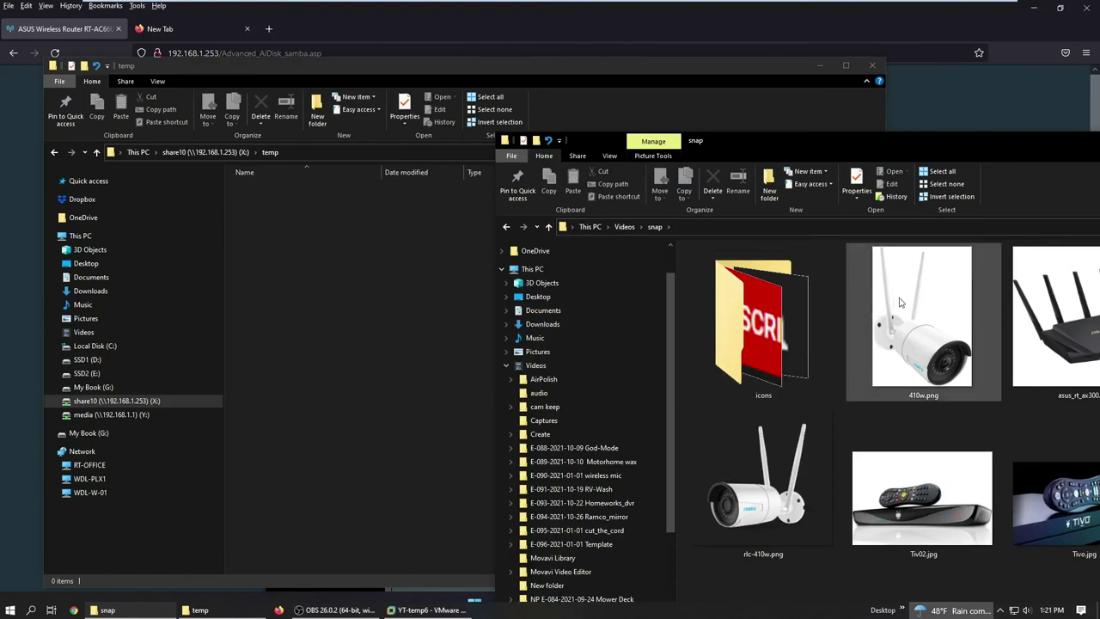
Copy 410w.png from the snap folder into the temp folder on share10 (X:) and open the copy to check it.
drag(922, 318, 330, 261)
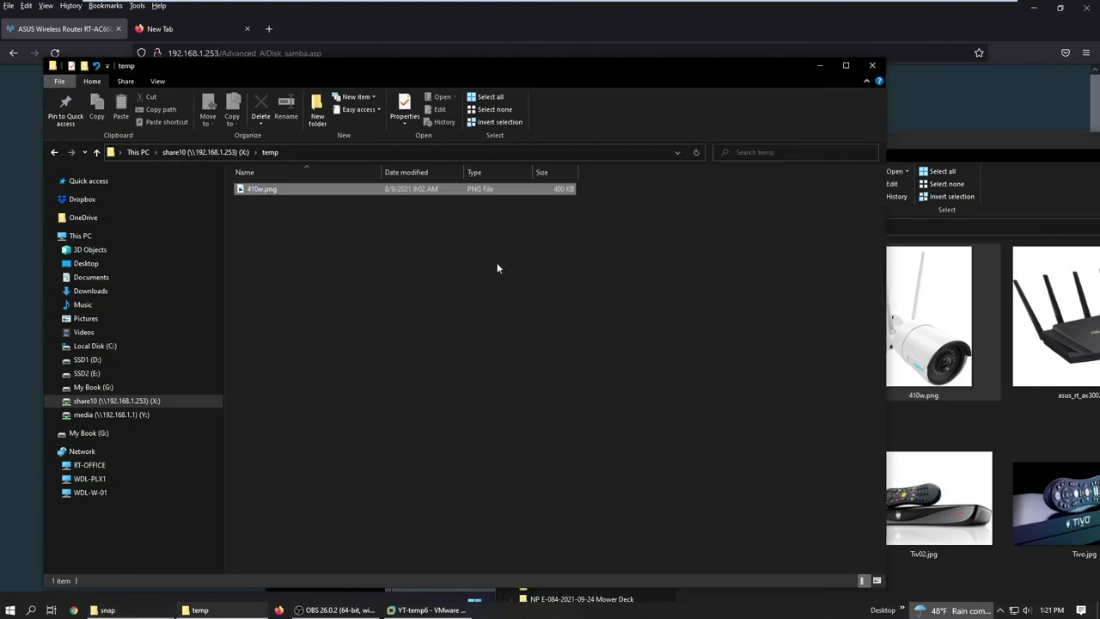
double_click(269, 188)
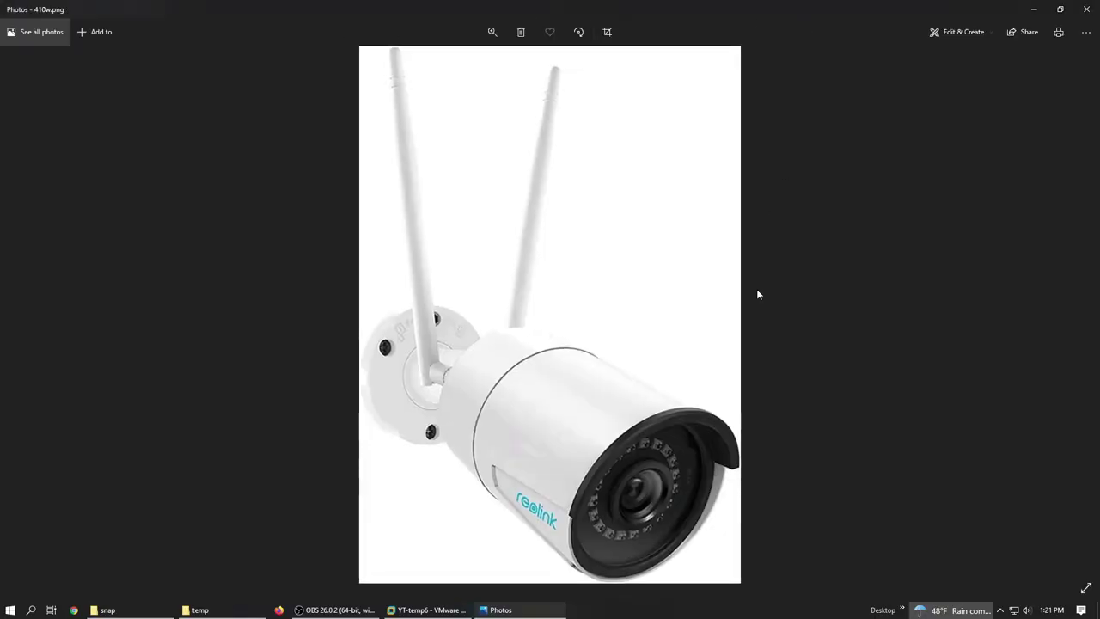
click(1088, 10)
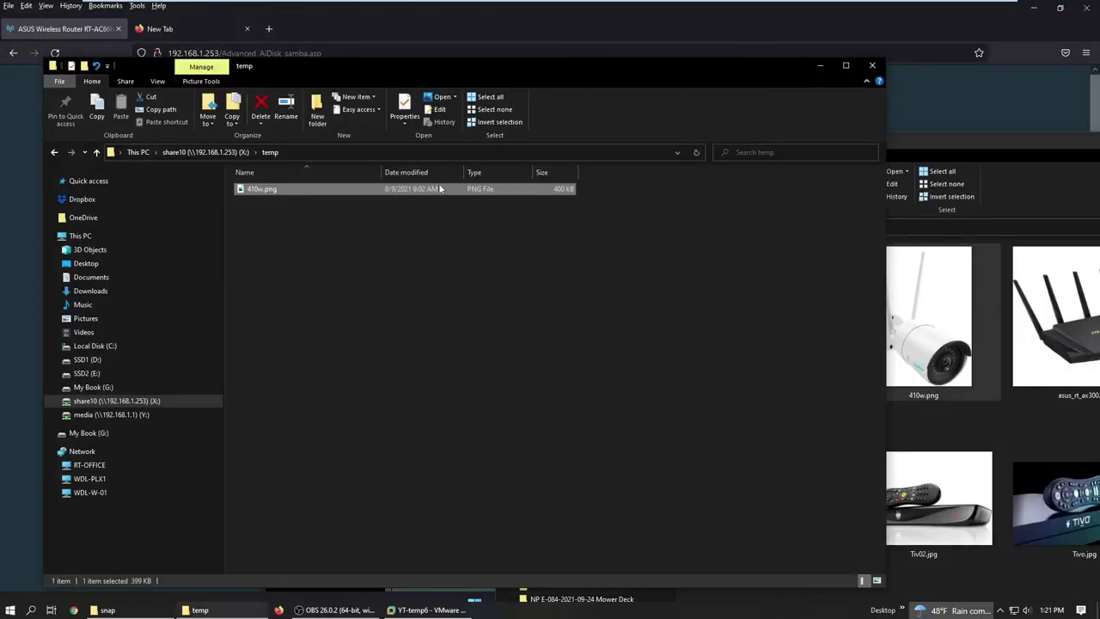
double_click(297, 190)
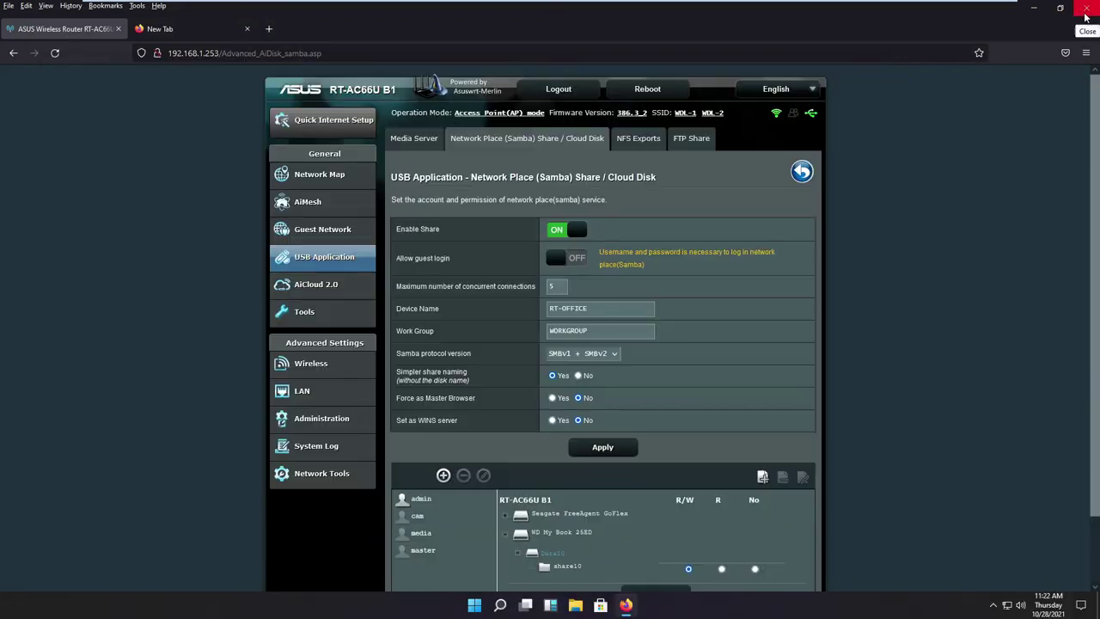
Log out of the router's administration page and close the browser with both of its tabs.
click(1087, 8)
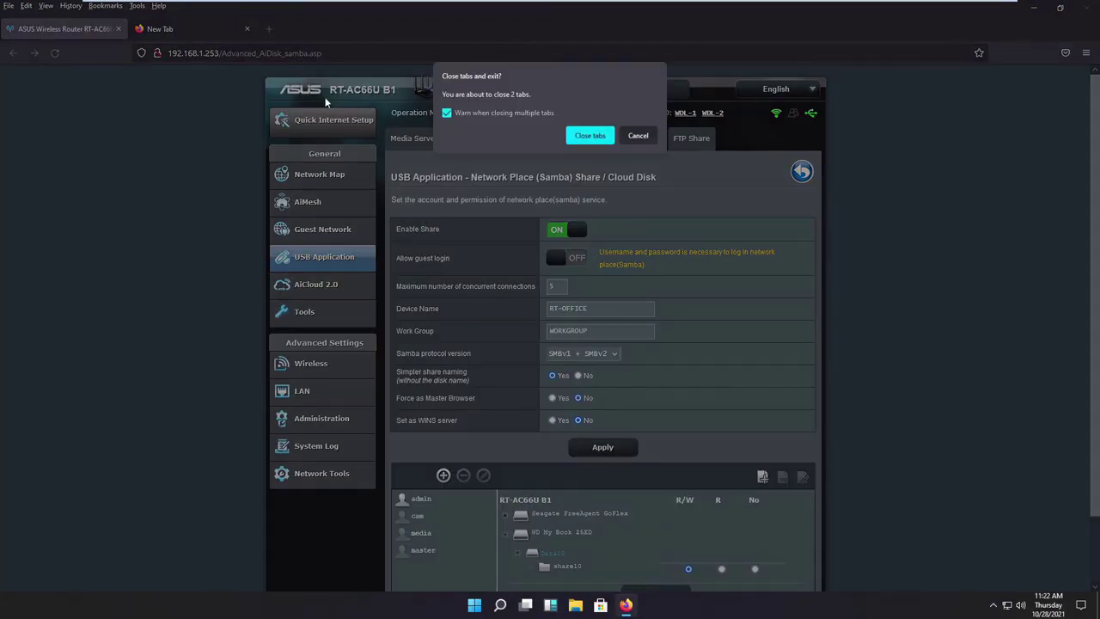
click(638, 135)
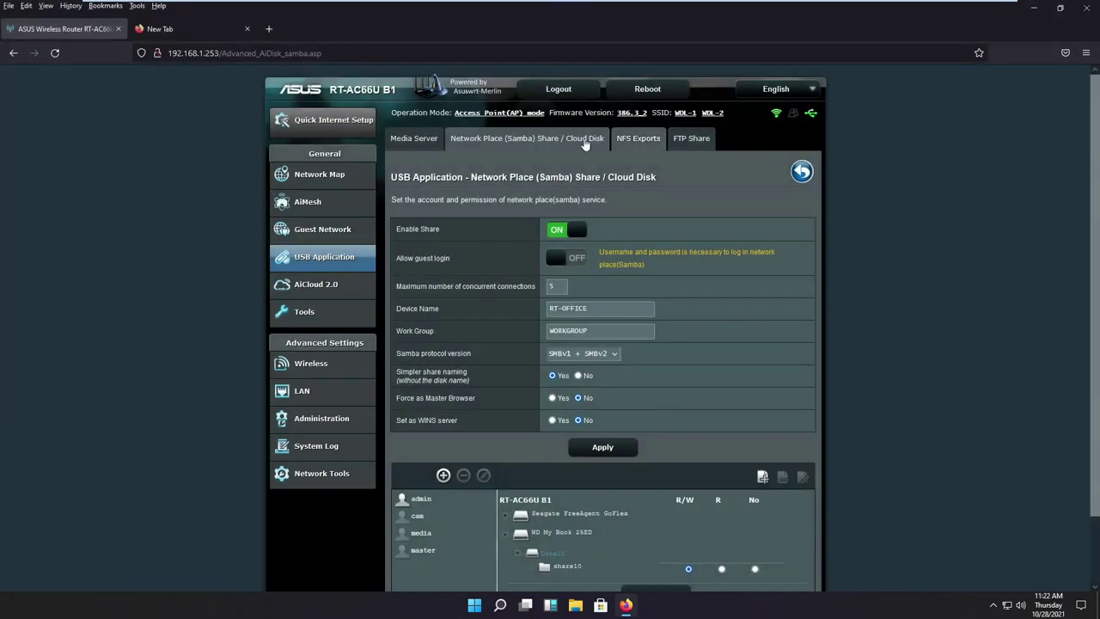
click(558, 88)
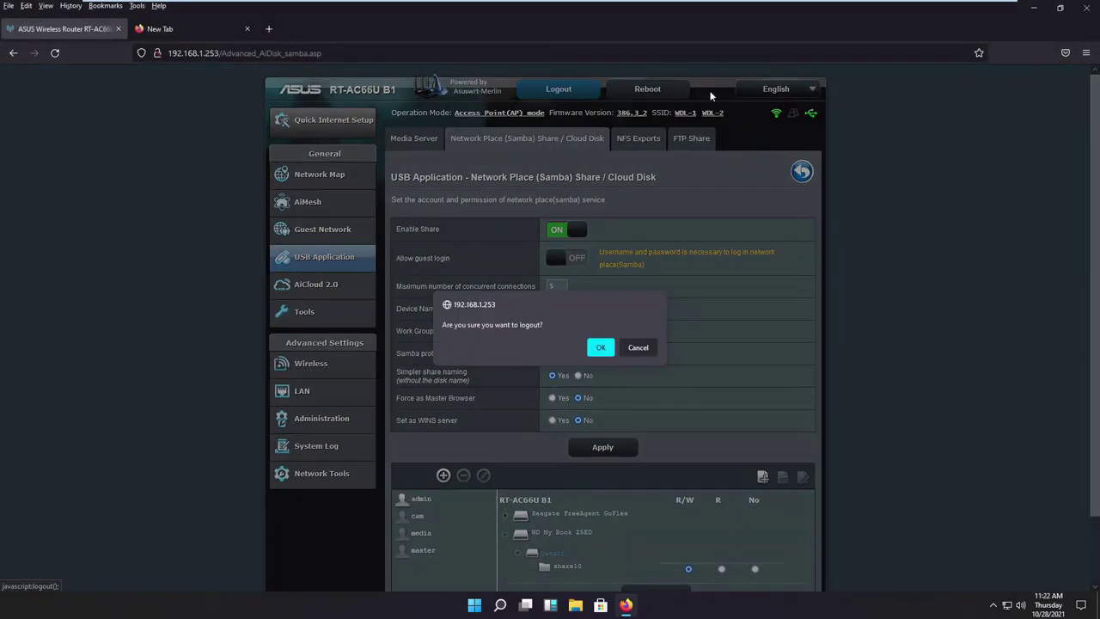
click(601, 347)
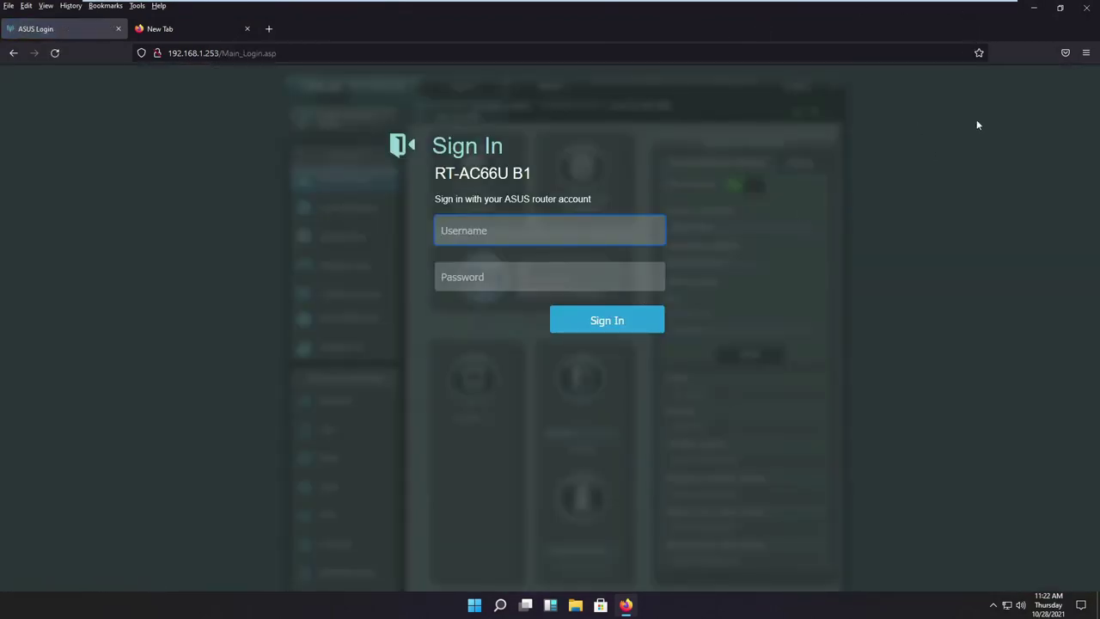
click(1086, 7)
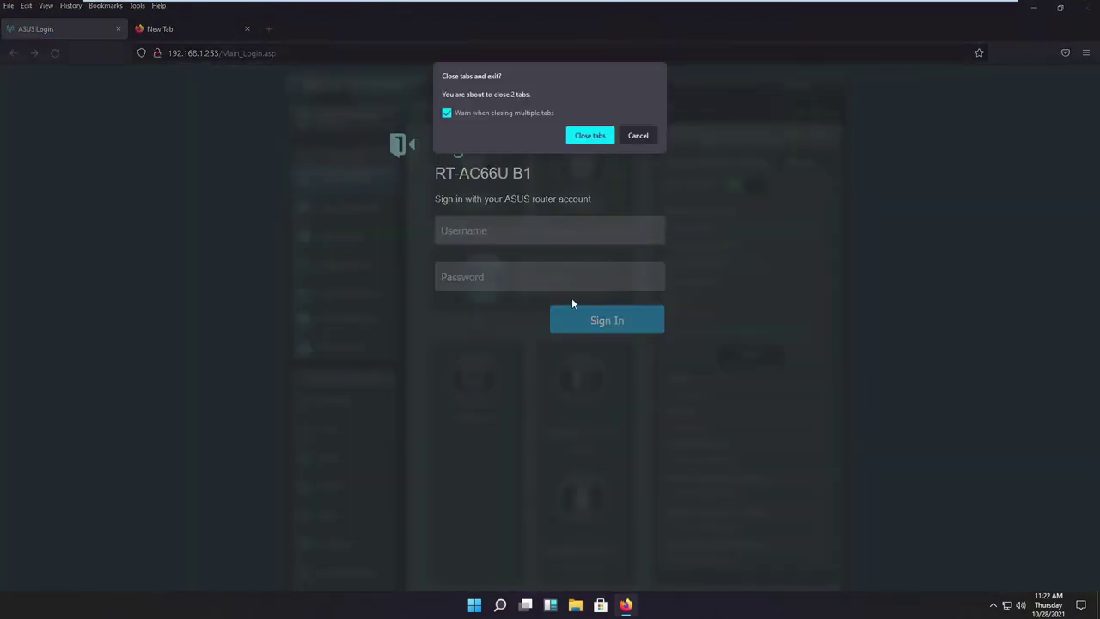
click(576, 137)
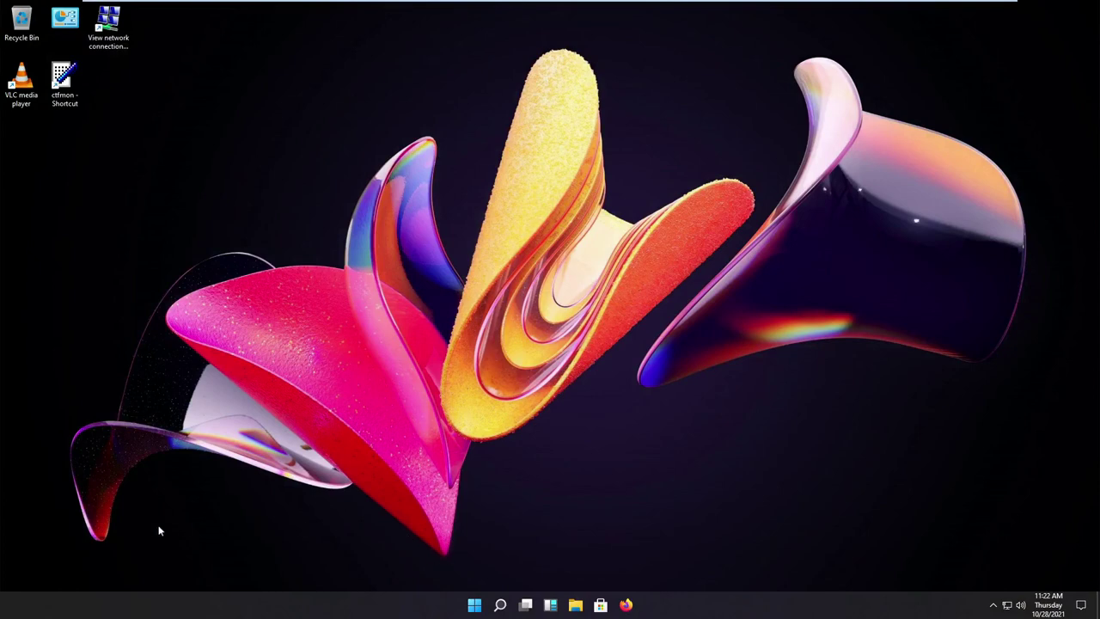
Shut down the Windows 11 machine.
click(482, 607)
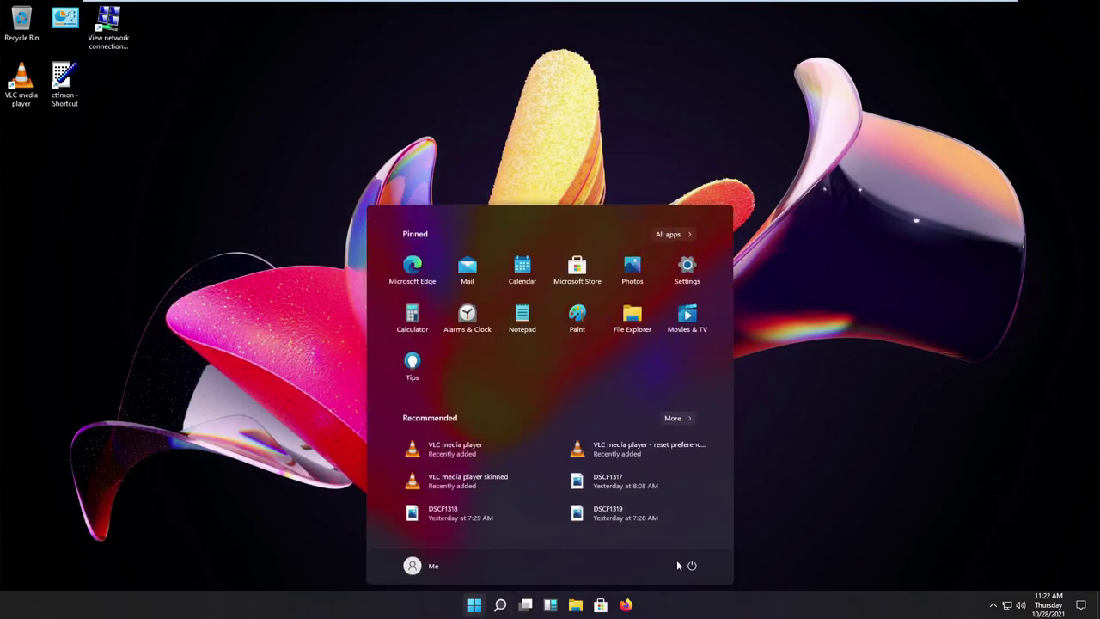
click(691, 566)
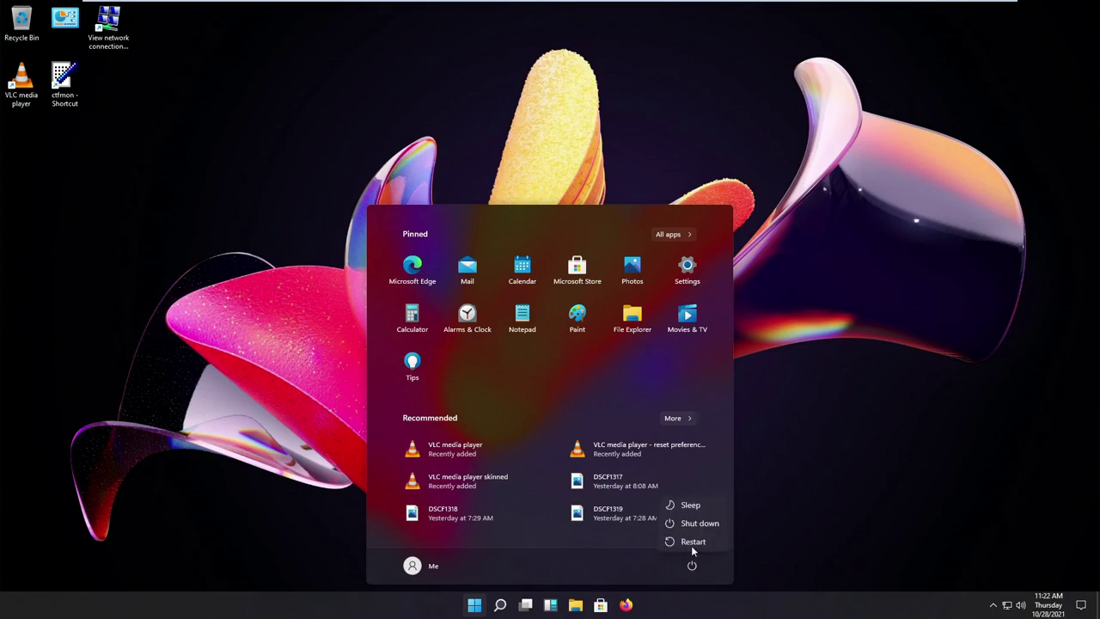
click(700, 522)
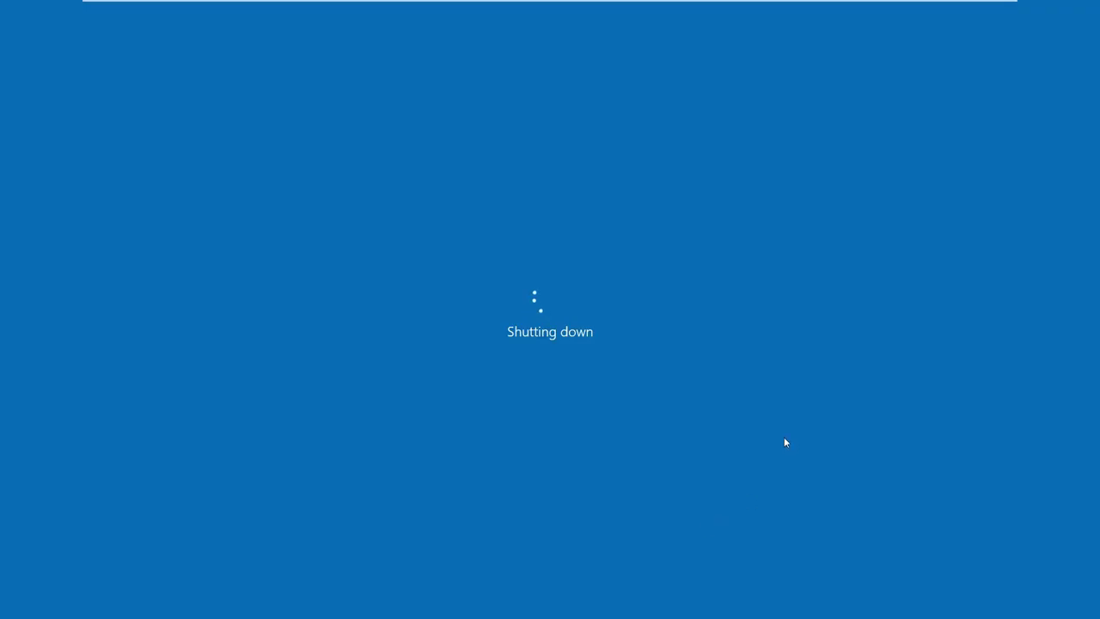